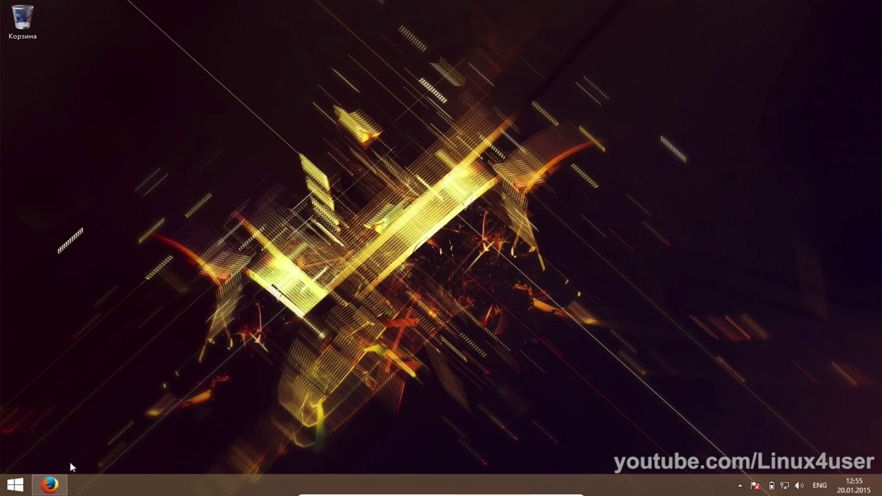
Open the ubuntu.ru site in Firefox and go to its Скачать Ubuntu page.
{"action": "left_click", "coordinate": [49, 484]}
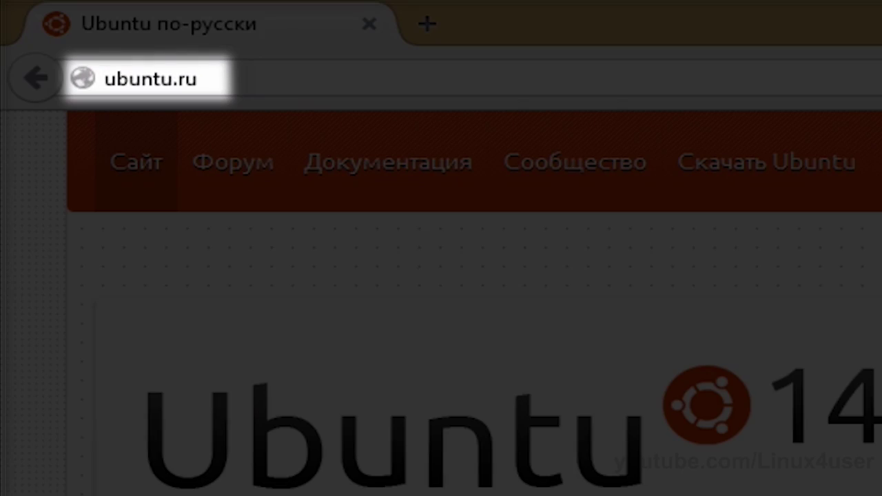
{"action": "left_click", "coordinate": [226, 72]}
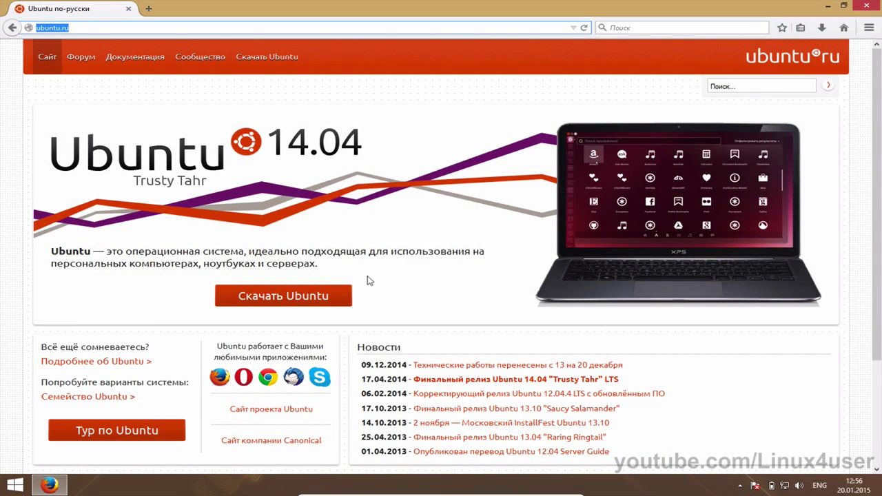
{"action": "left_click", "coordinate": [367, 281]}
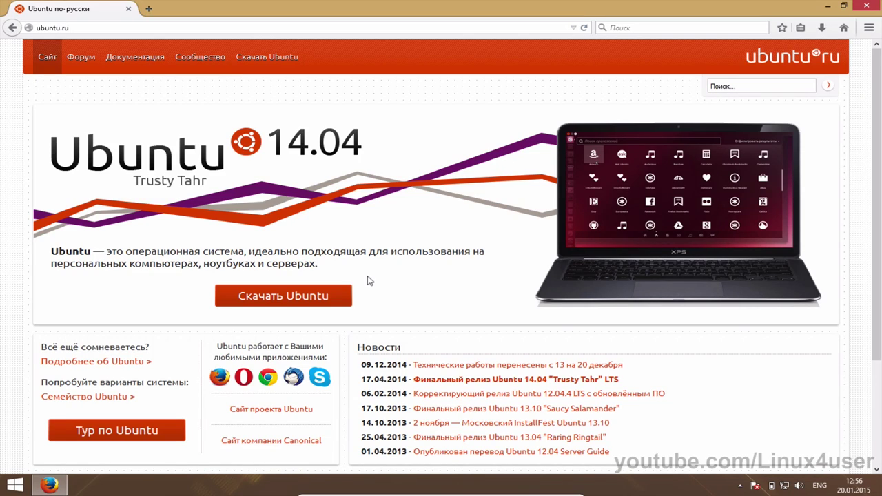
{"action": "left_click", "coordinate": [305, 296]}
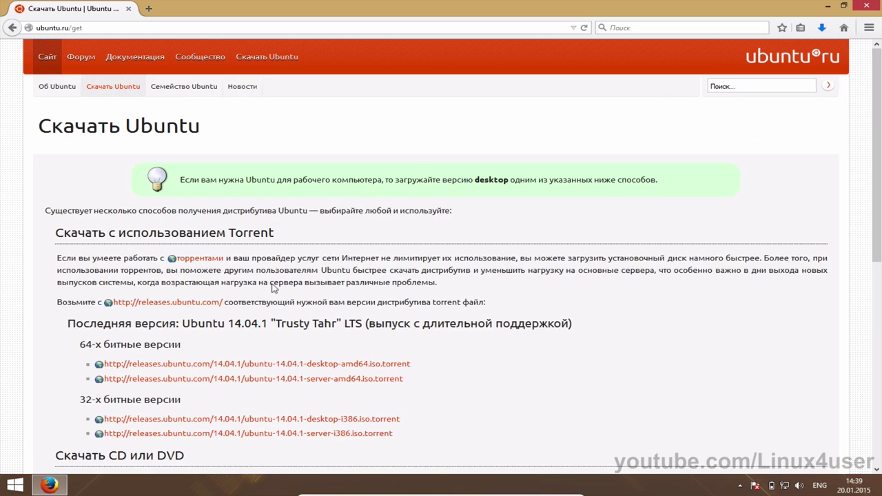
Download the 64-bit desktop torrent ubuntu-14.04.1-desktop-amd64.iso.torrent, saving it as a file.
{"action": "scroll", "coordinate": [273, 288], "scroll_direction": "down", "scroll_amount": 1}
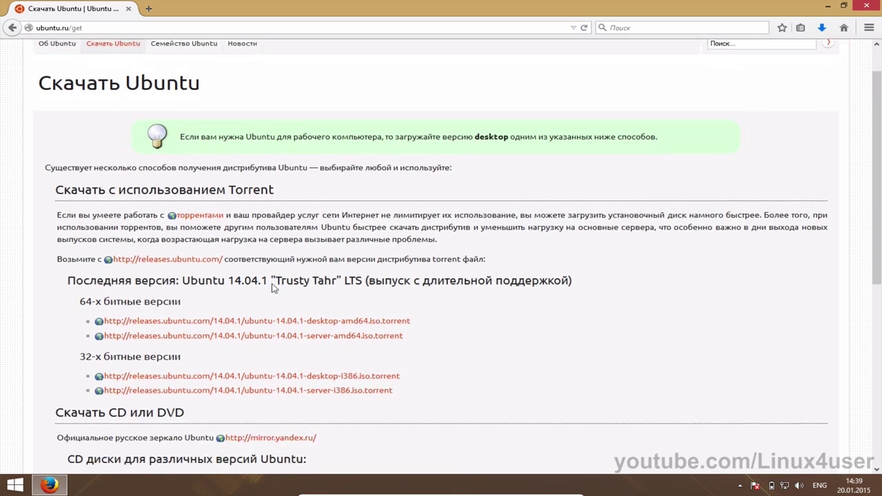
{"action": "scroll", "coordinate": [273, 288], "scroll_direction": "down", "scroll_amount": 2}
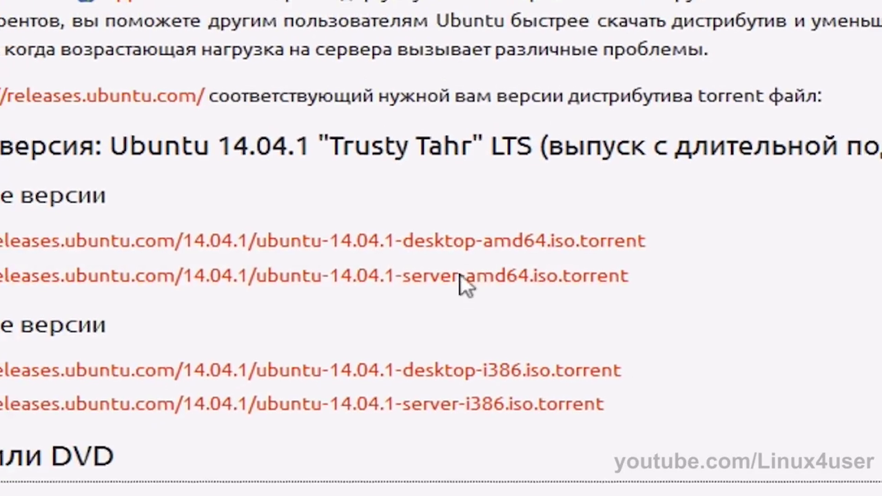
{"action": "left_click", "coordinate": [475, 246]}
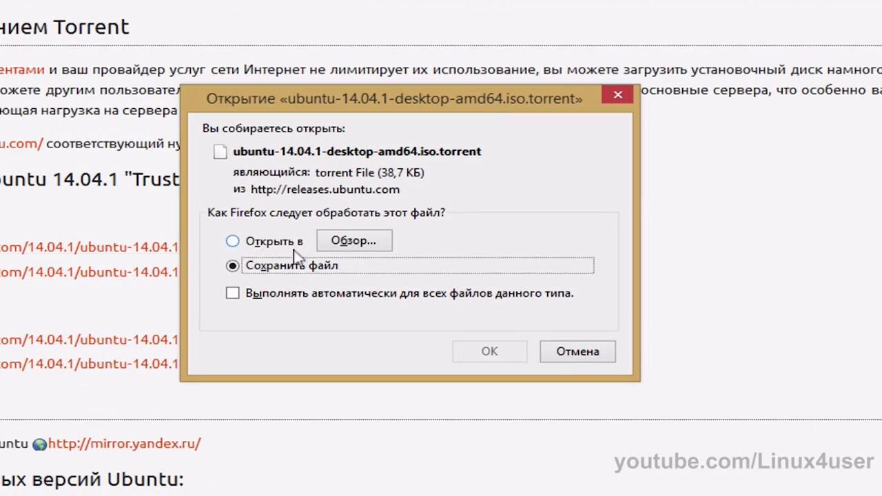
{"action": "left_click", "coordinate": [461, 345]}
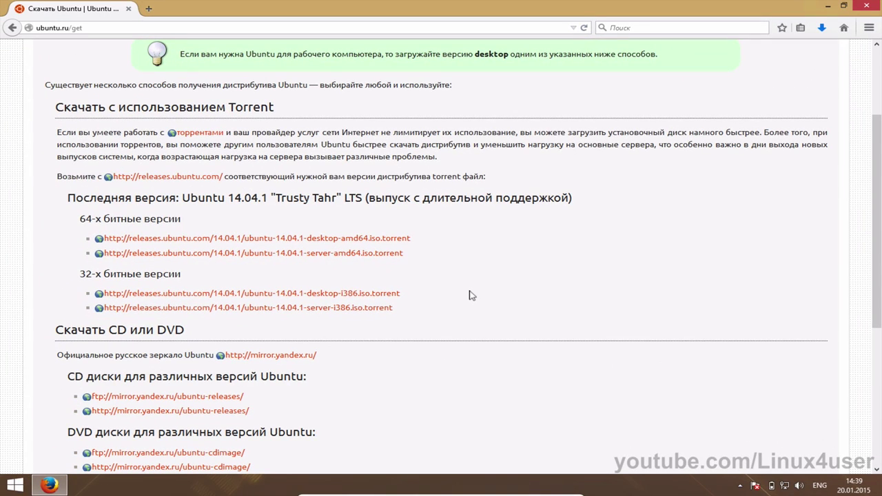
Look through the Ubuntu variants on the Семейство Ubuntu page, then return to the Скачать Ubuntu page.
{"action": "scroll", "coordinate": [471, 295], "scroll_direction": "up", "scroll_amount": 3}
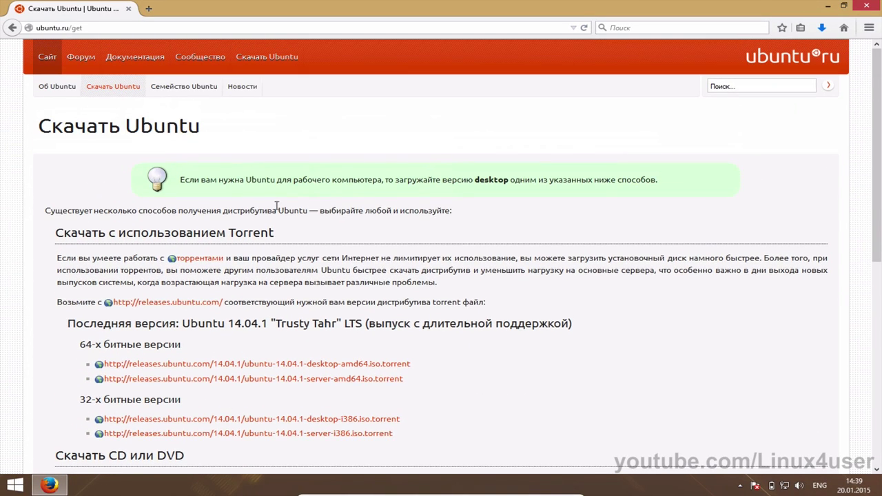
{"action": "left_click", "coordinate": [172, 86]}
{"action": "scroll", "coordinate": [234, 253], "scroll_direction": "down", "scroll_amount": 6}
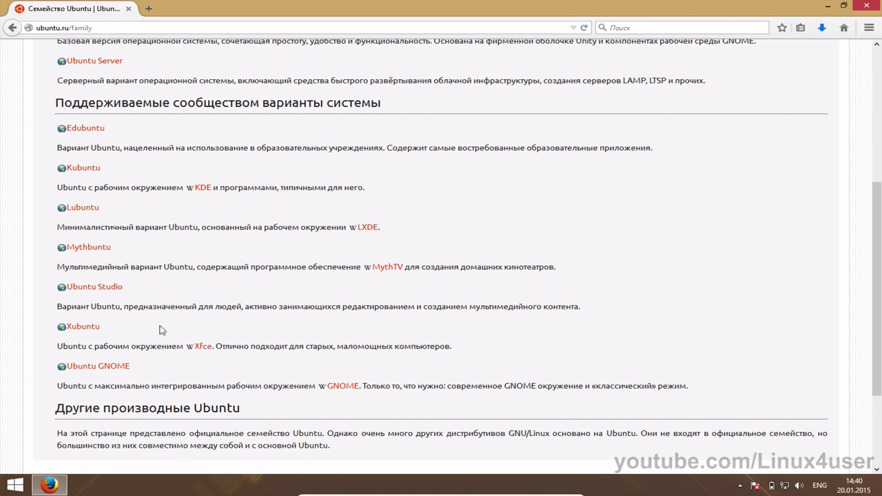
{"action": "scroll", "coordinate": [160, 330], "scroll_direction": "up", "scroll_amount": 4}
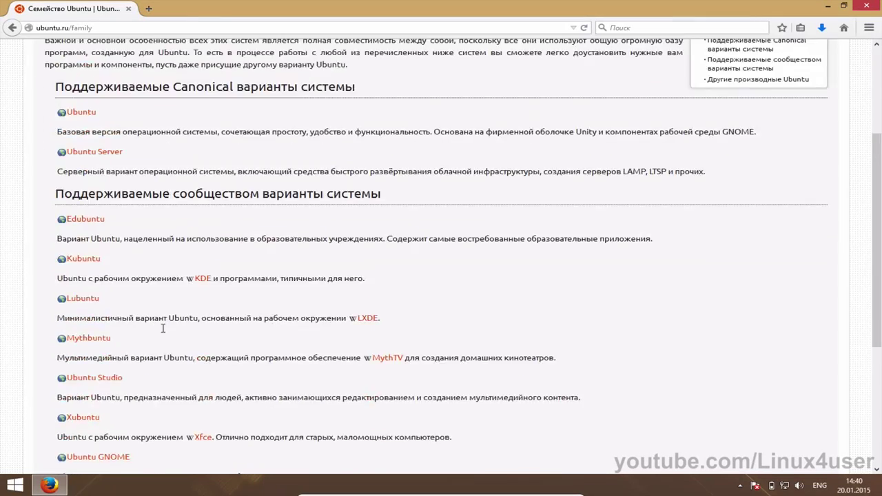
{"action": "left_click", "coordinate": [113, 88]}
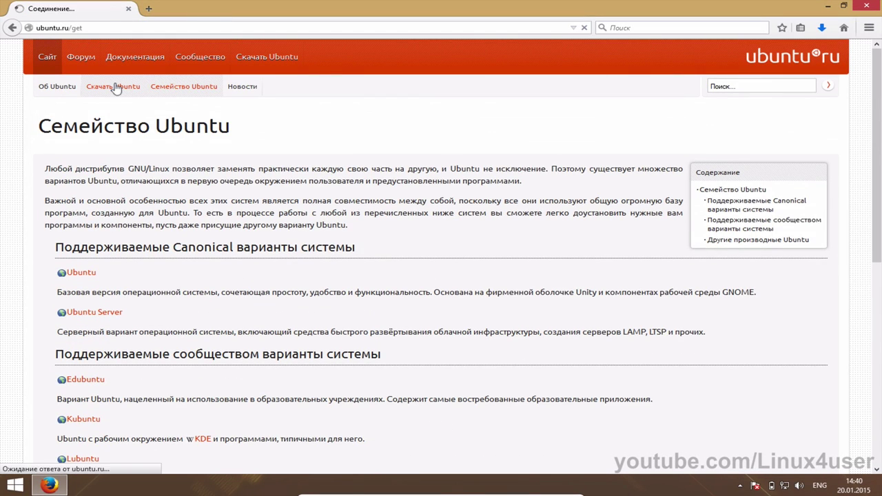
{"action": "scroll", "coordinate": [249, 295], "scroll_direction": "down", "scroll_amount": 2}
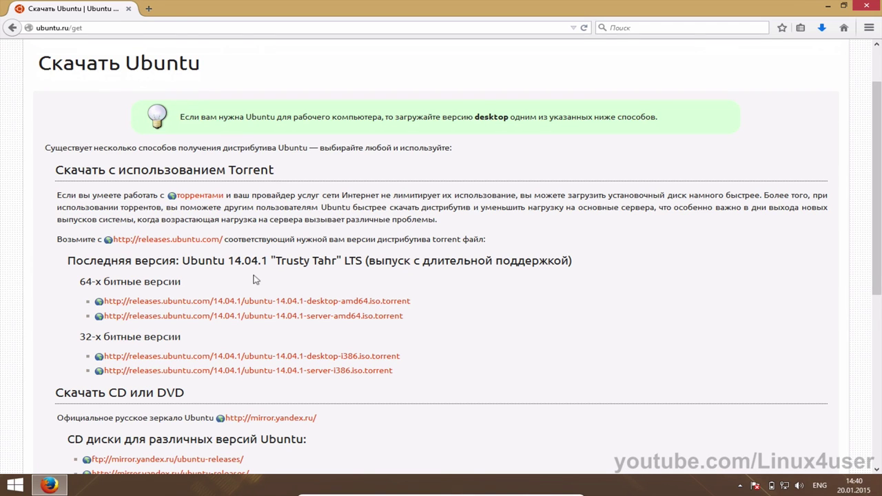
{"action": "key", "text": "super+d"}
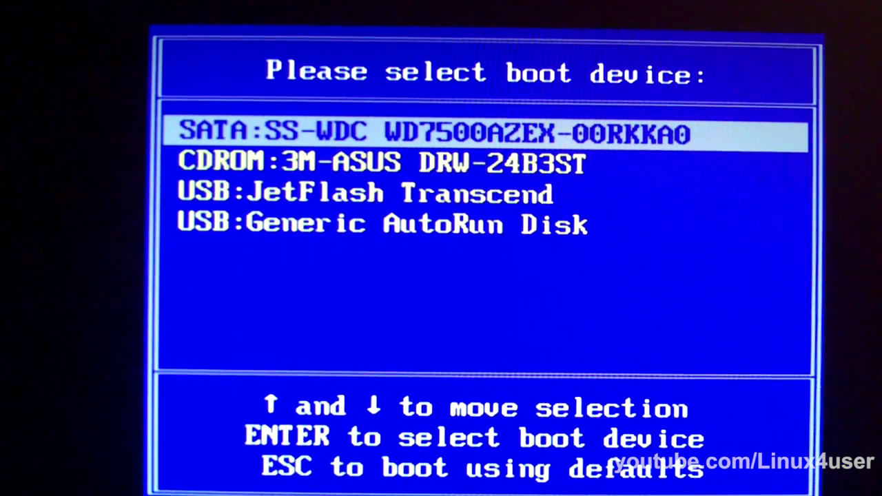
Choose the USB:JetFlash Transcend drive as the boot device.
{"action": "key", "text": "Down"}
{"action": "key", "text": "Down"}
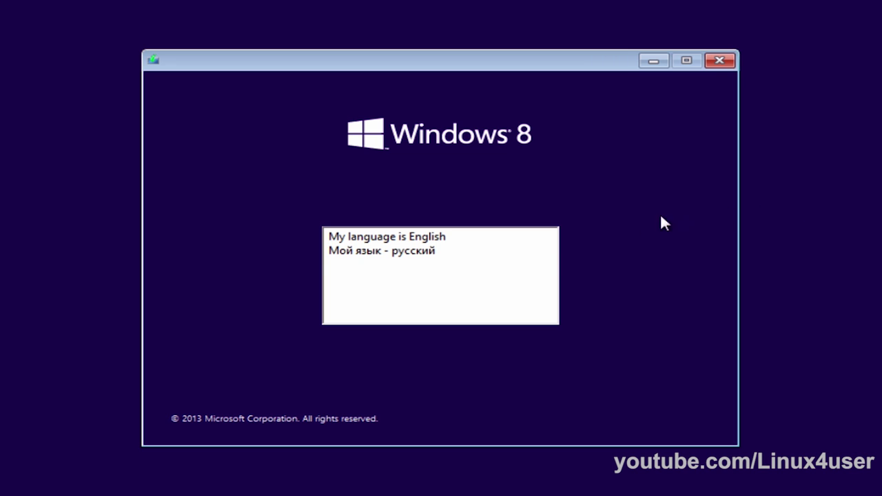
Start the Windows 8 installation in Russian and choose the Windows 8.1 Профессиональная x64 edition.
{"action": "left_click", "coordinate": [450, 252]}
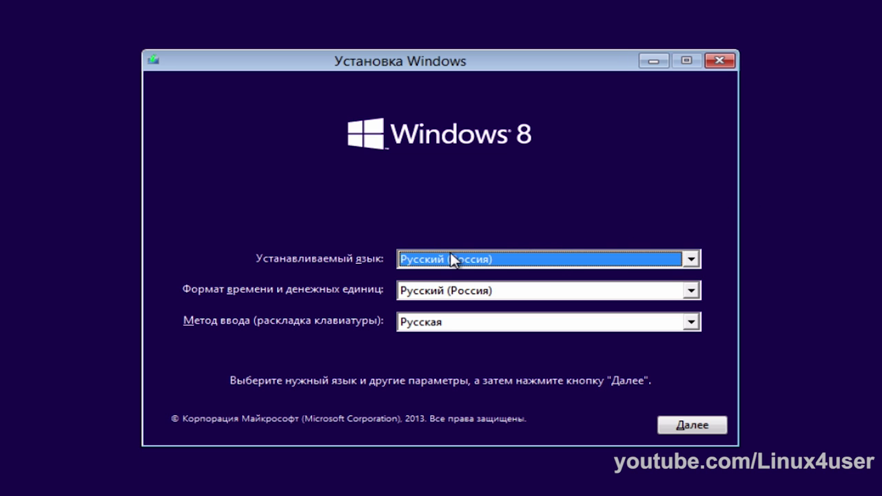
{"action": "left_click", "coordinate": [683, 424]}
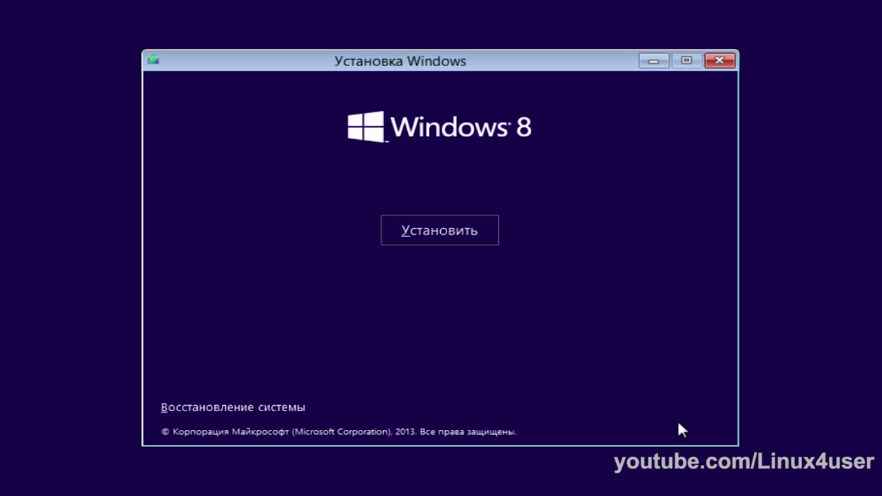
{"action": "left_click", "coordinate": [467, 231]}
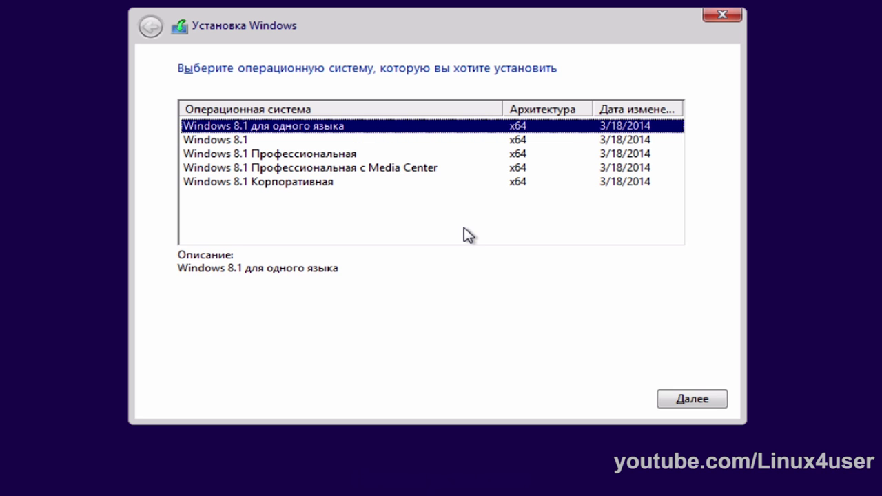
{"action": "left_click", "coordinate": [348, 156]}
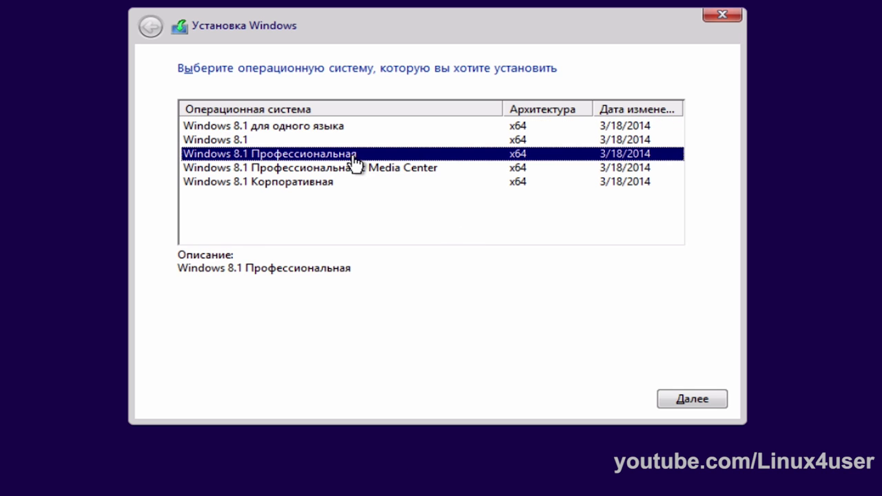
{"action": "left_click", "coordinate": [690, 400]}
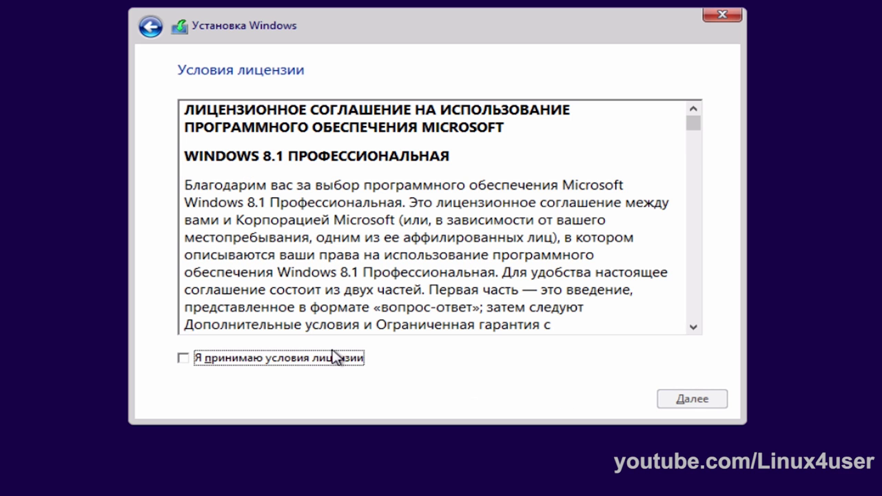
Accept the Windows licence terms and choose the custom installation type (Выборочная).
{"action": "left_click", "coordinate": [333, 359]}
{"action": "left_click", "coordinate": [681, 402]}
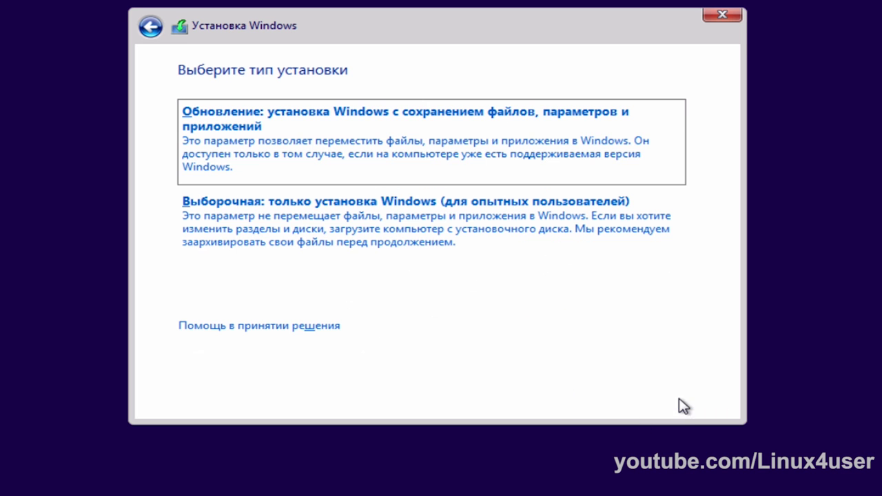
{"action": "left_click", "coordinate": [441, 251]}
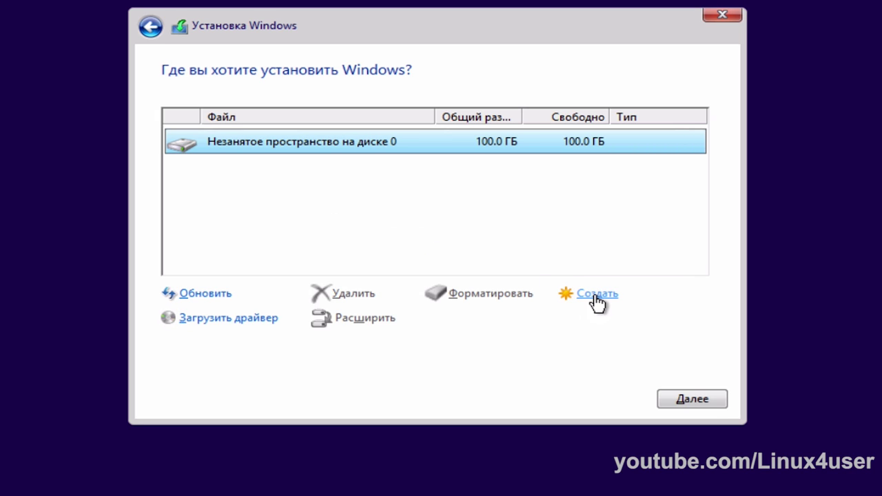
Create a 40000 MB partition in the unallocated space of disk 0 and format it.
{"action": "left_click", "coordinate": [595, 297]}
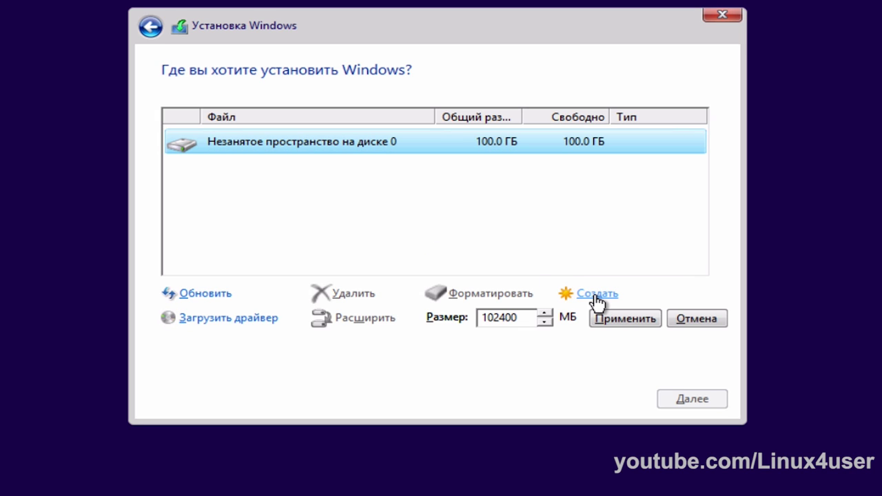
{"action": "key", "text": "shift+Right"}
{"action": "key", "text": "shift+Right"}
{"action": "key", "text": "shift+Right"}
{"action": "key", "text": "shift+Right"}
{"action": "key", "text": "shift+Right"}
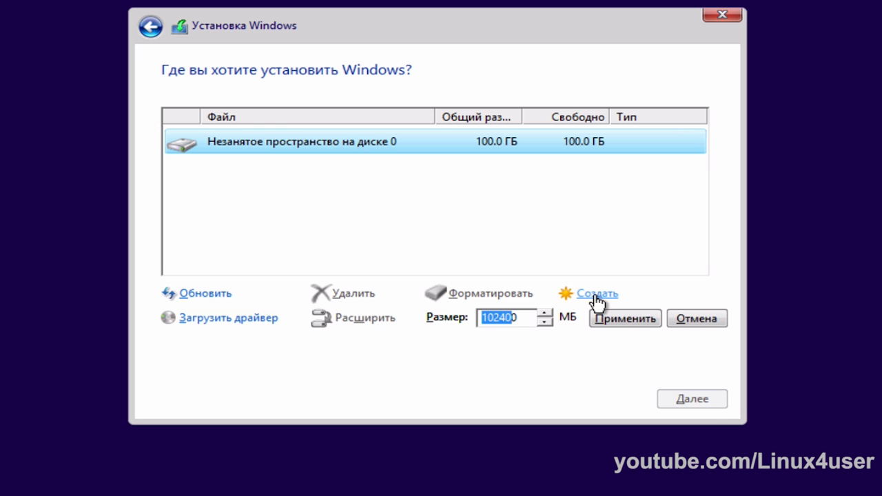
{"action": "key", "text": "shift+Right"}
{"action": "type", "text": "40000"}
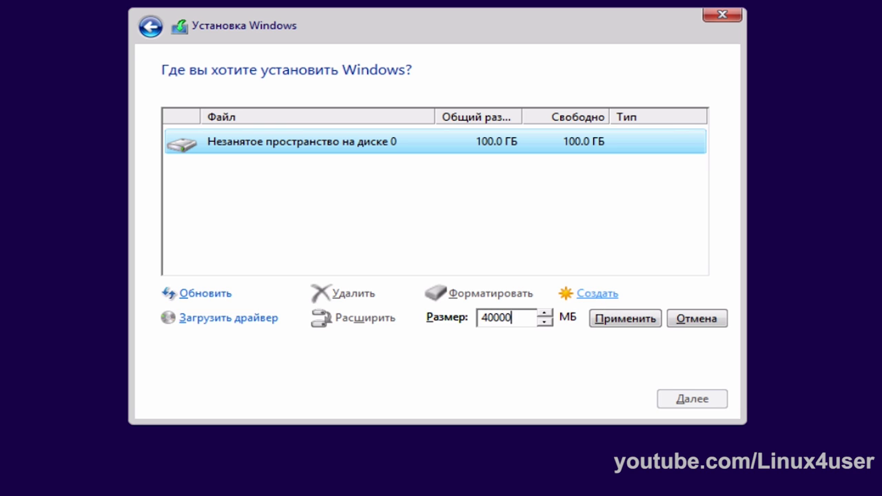
{"action": "left_click", "coordinate": [607, 320]}
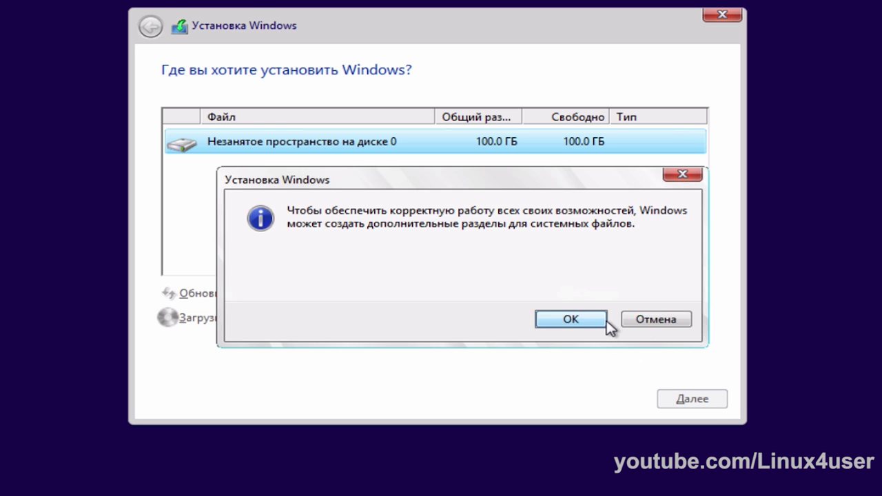
{"action": "left_click", "coordinate": [592, 320]}
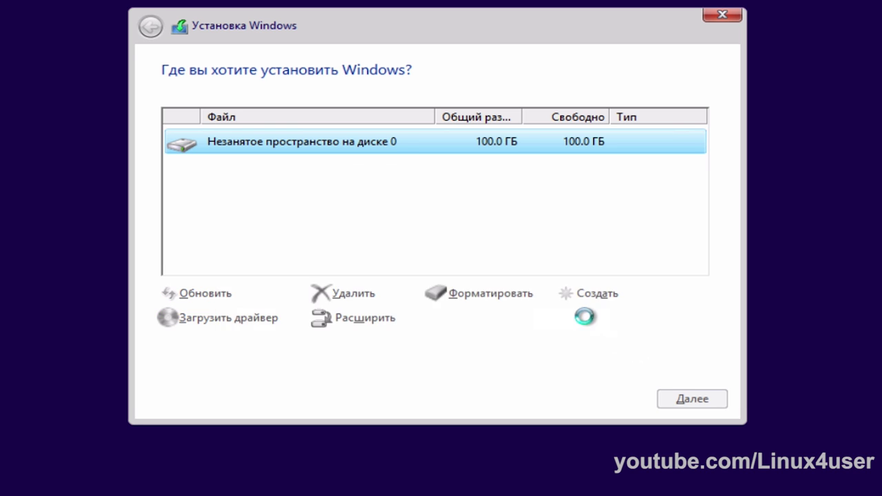
{"action": "left_click", "coordinate": [467, 294]}
{"action": "left_click", "coordinate": [547, 321]}
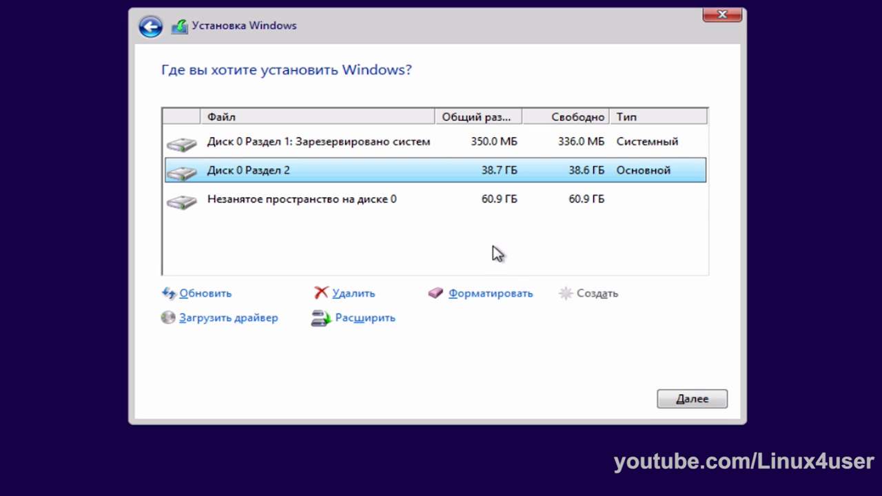
Create a 62399 MB partition from the remaining unallocated space on disk 0 and format it.
{"action": "left_click", "coordinate": [493, 205]}
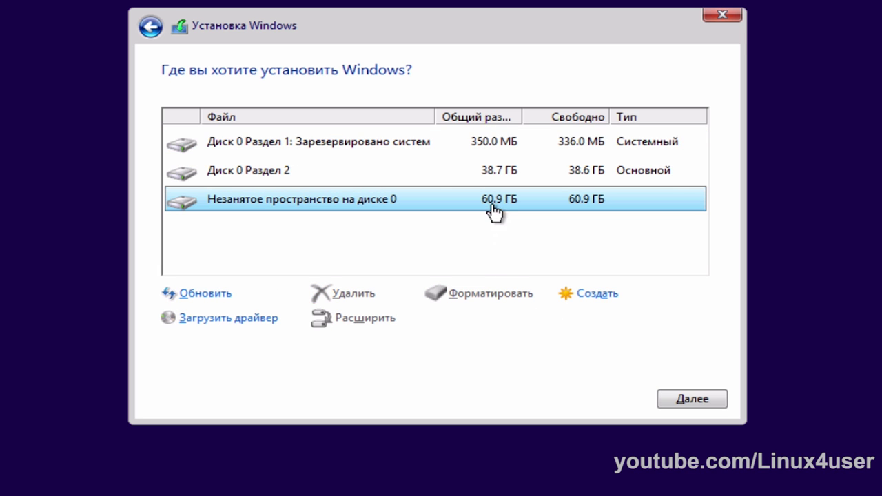
{"action": "left_click", "coordinate": [591, 292]}
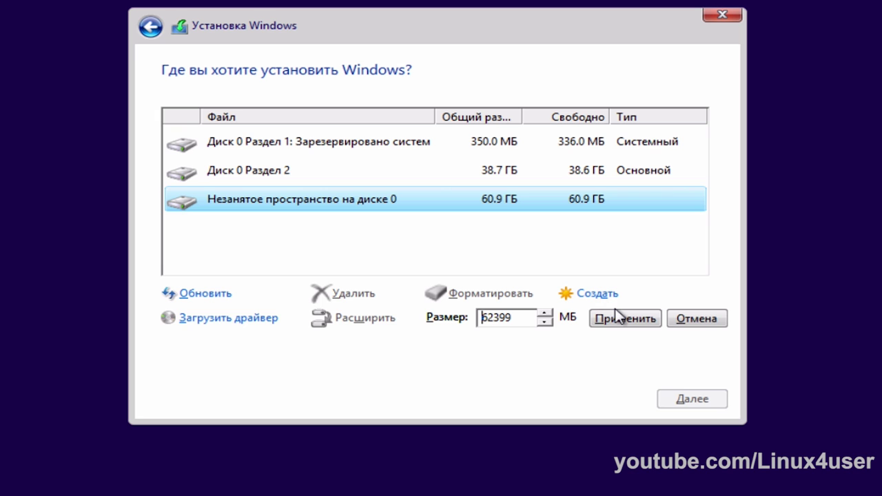
{"action": "left_click", "coordinate": [617, 316]}
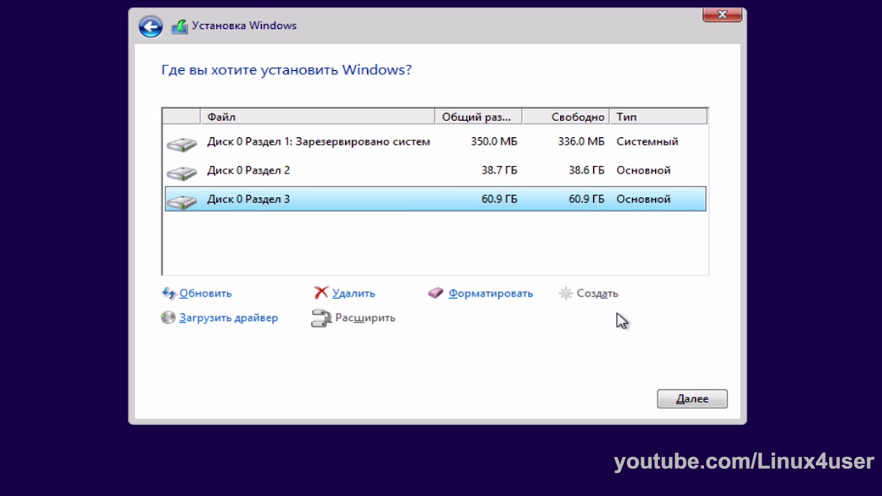
{"action": "left_click", "coordinate": [526, 299]}
{"action": "left_click", "coordinate": [552, 320]}
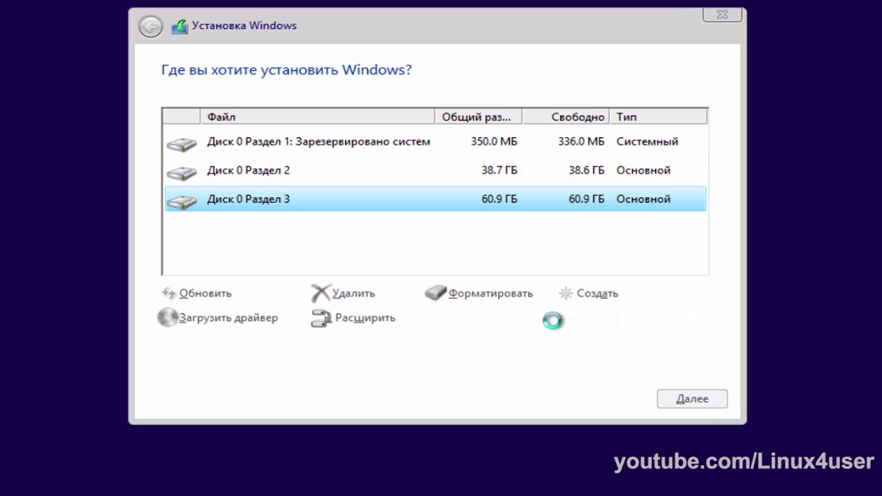
Select Раздел 2 on disk 0 as the Windows destination and proceed with the installation.
{"action": "left_click", "coordinate": [510, 175]}
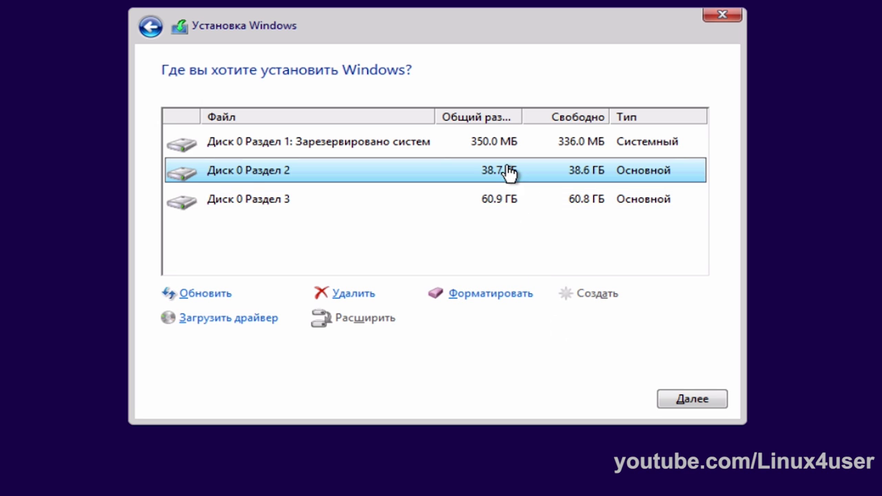
{"action": "left_click", "coordinate": [682, 405]}
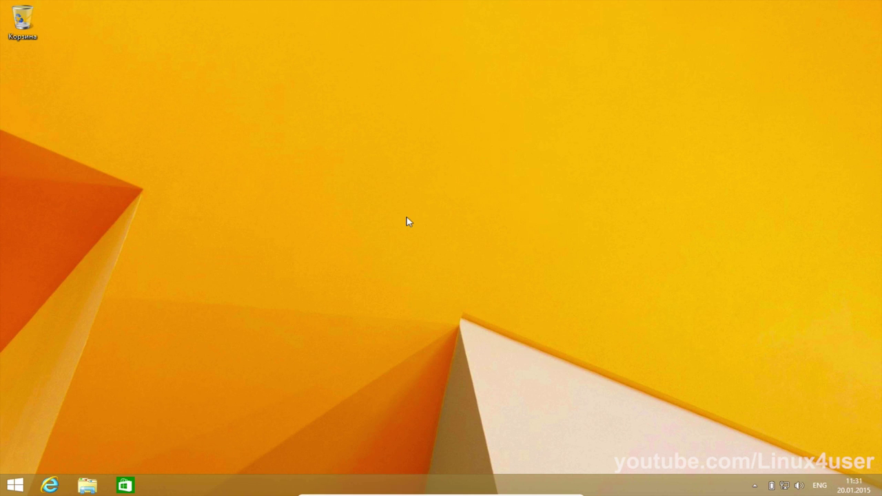
Find the Windows command prompt (cmd) and run it as administrator, allowing it to make changes.
{"action": "key", "text": "super"}
{"action": "type", "text": "cmd"}
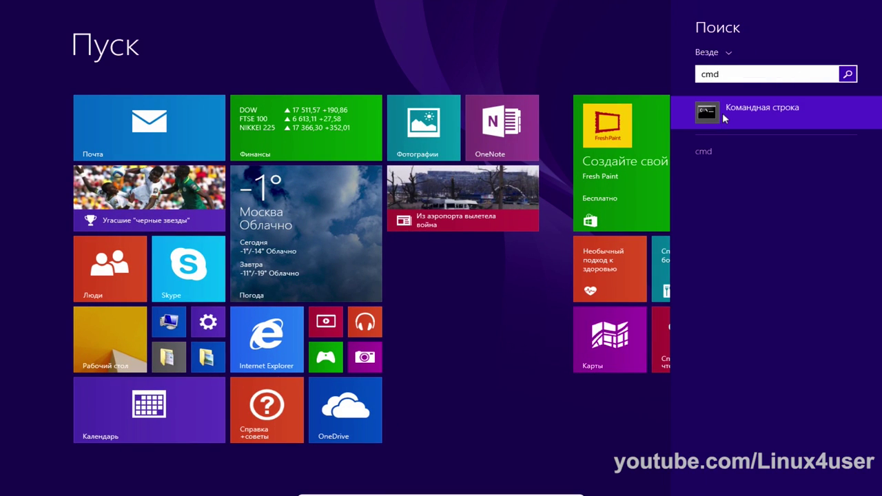
{"action": "right_click", "coordinate": [724, 119]}
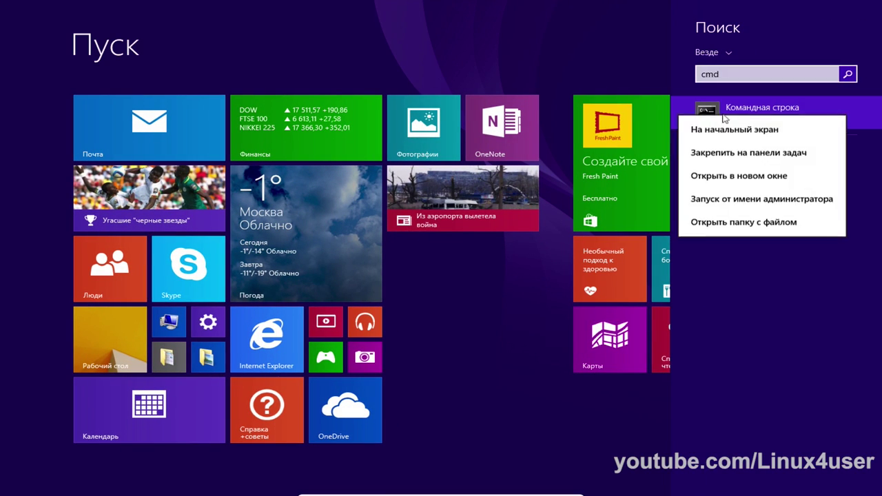
{"action": "left_click", "coordinate": [706, 197]}
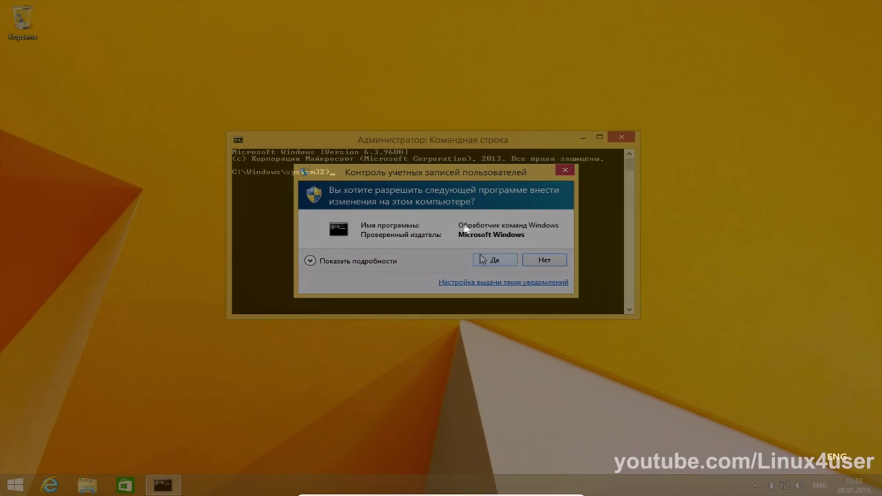
{"action": "left_click", "coordinate": [492, 260]}
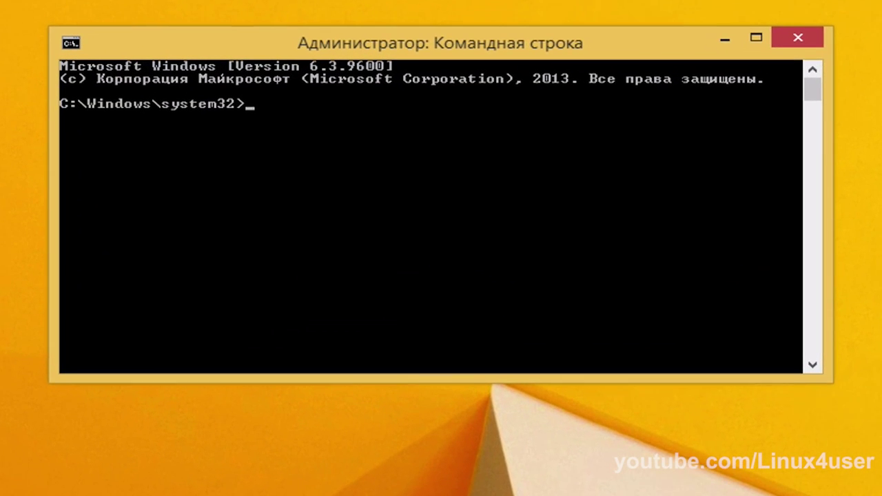
Turn off Windows hibernation by running powercfg -h off in the command prompt.
{"action": "type", "text": "powe"}
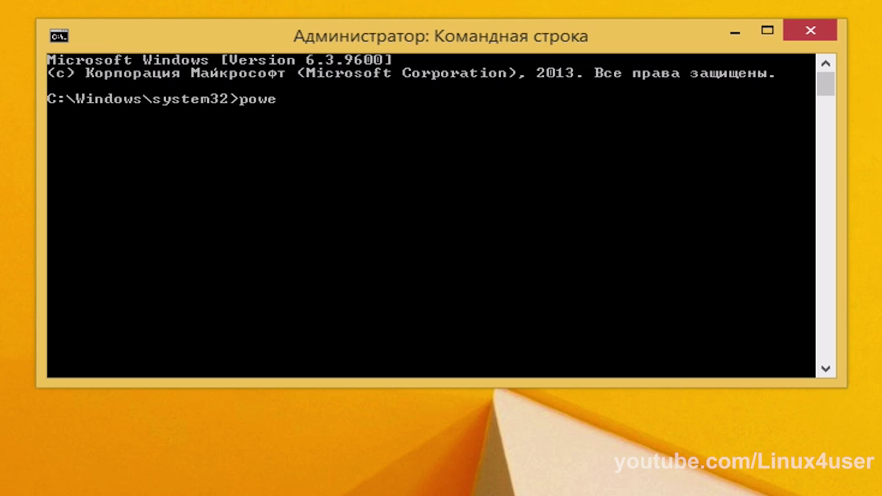
{"action": "type", "text": "rcfg -h off"}
{"action": "key", "text": "Return"}
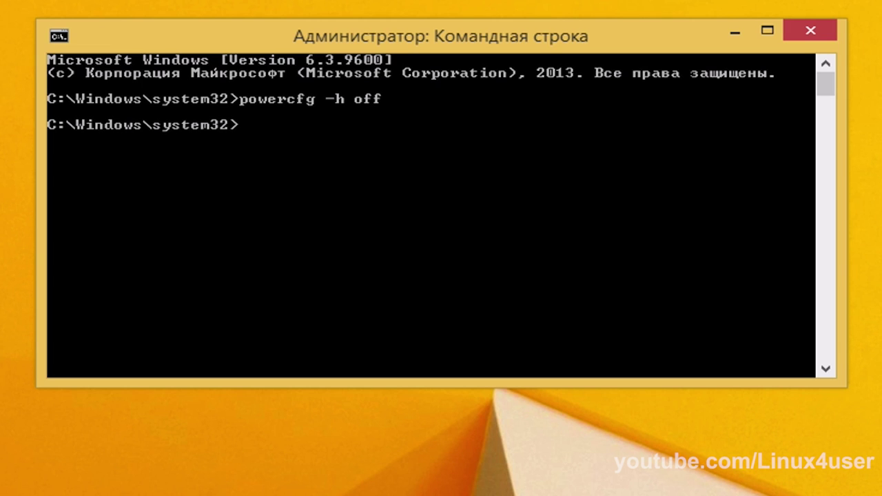
Force an immediate restart of the computer by running shutdown -r -t 0 -f.
{"action": "type", "text": "shutdown -r"}
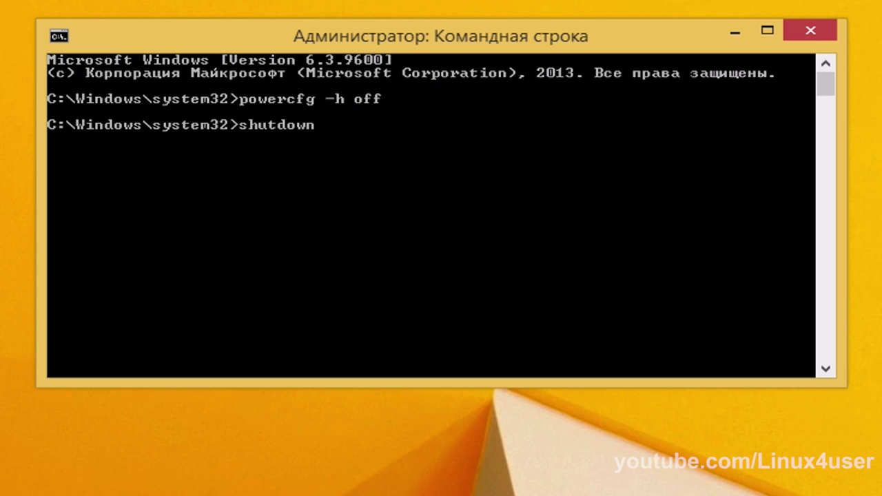
{"action": "type", "text": " -t 0 -f"}
{"action": "key", "text": "Return"}
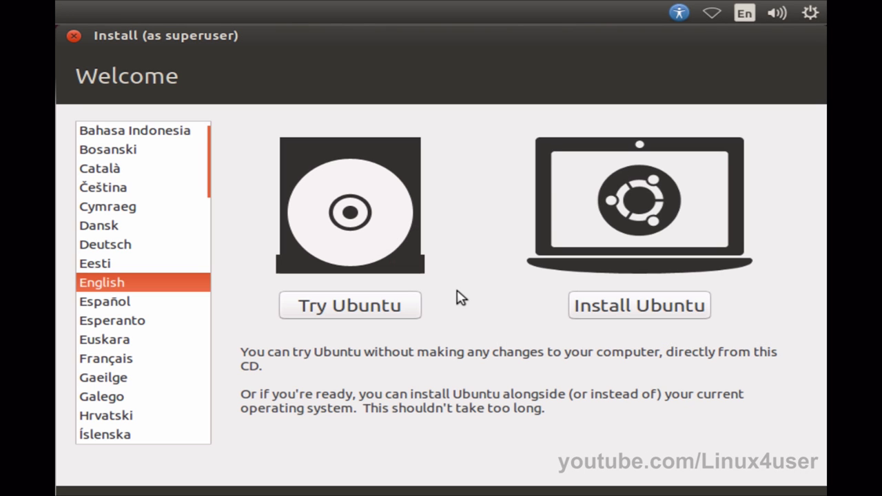
Start the Ubuntu live session without installing and open GParted with the /dev/sda disk as the device.
{"action": "left_click", "coordinate": [349, 303]}
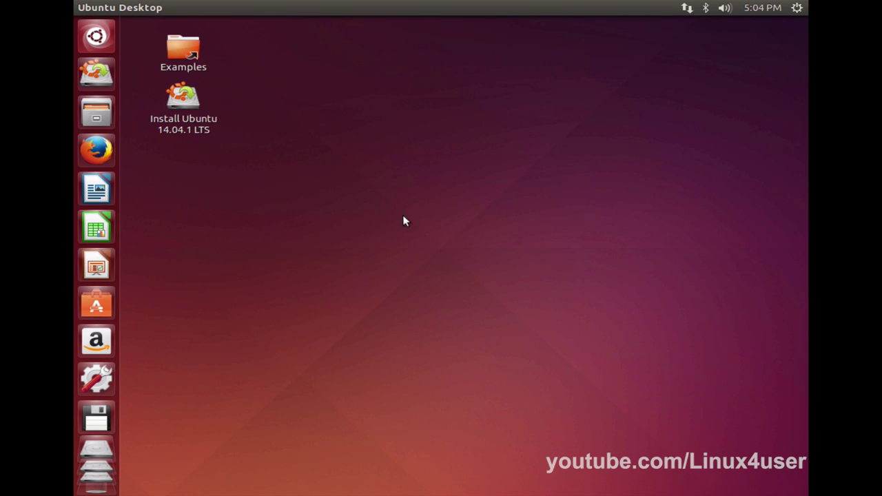
{"action": "left_click", "coordinate": [96, 38]}
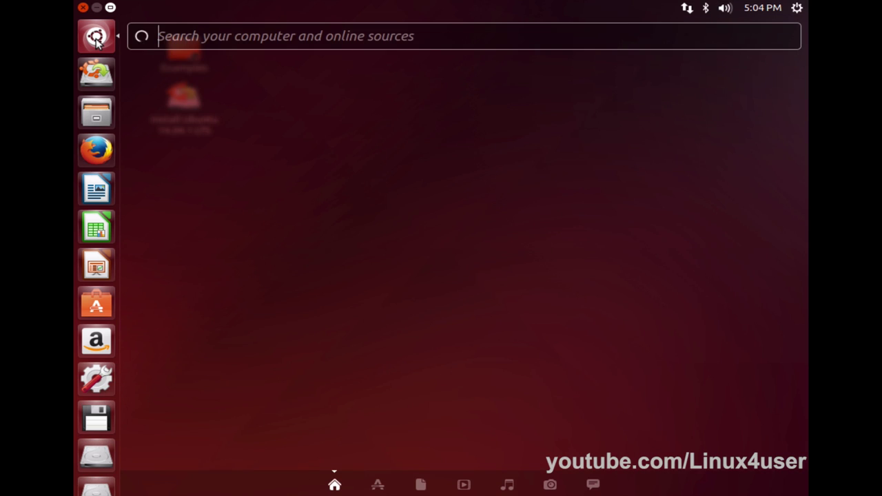
{"action": "type", "text": "gp"}
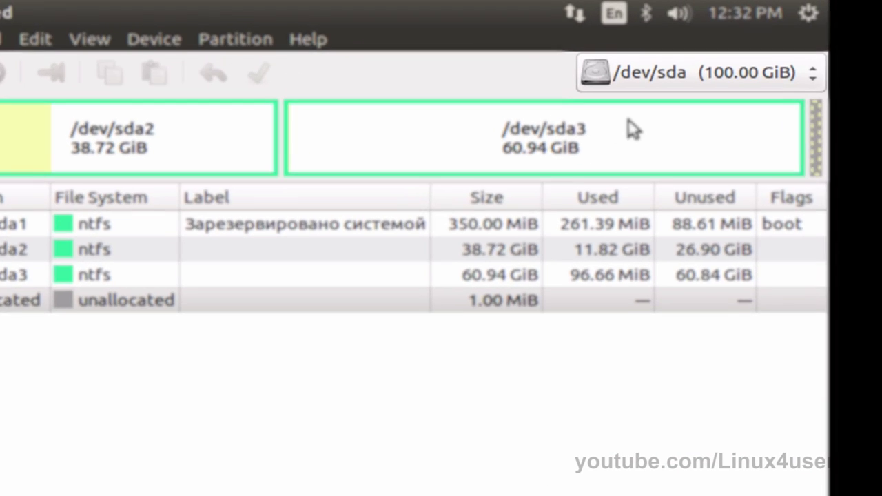
{"action": "left_click", "coordinate": [676, 73]}
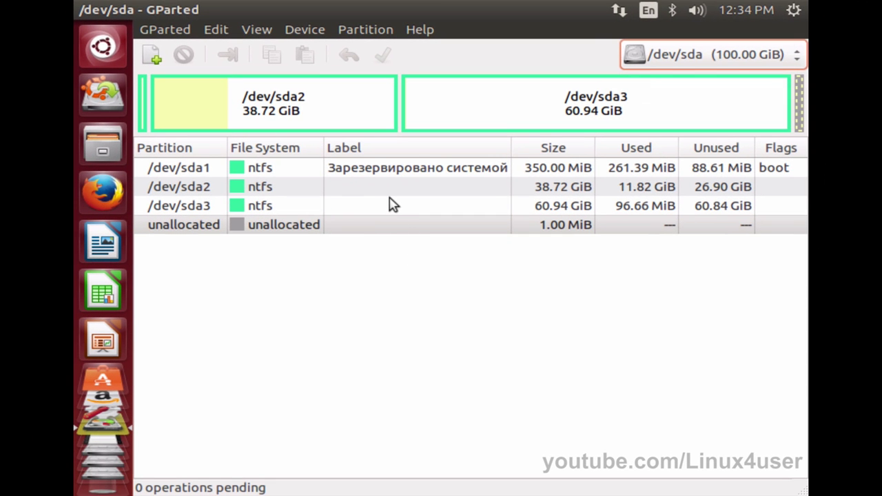
Shrink the /dev/sda3 partition so that 40000 MiB of free space follows it, keeping the alignment at MiB.
{"action": "right_click", "coordinate": [389, 205]}
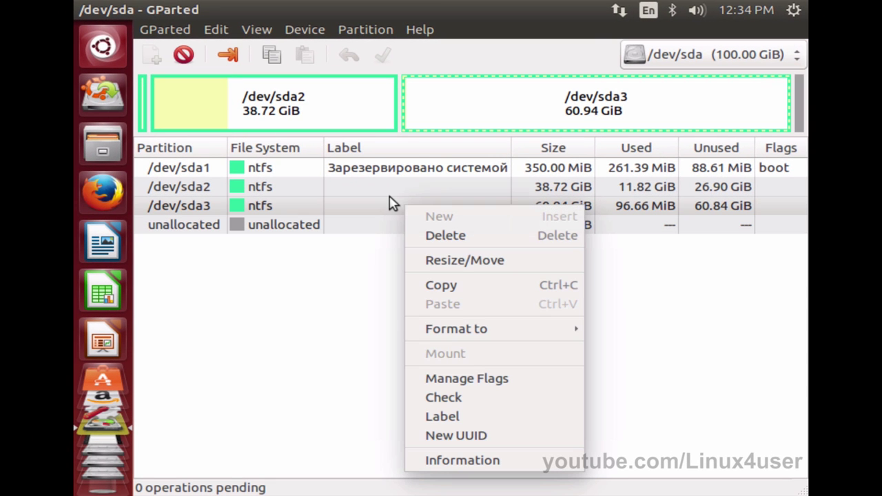
{"action": "left_click", "coordinate": [423, 256]}
{"action": "left_click", "coordinate": [527, 310]}
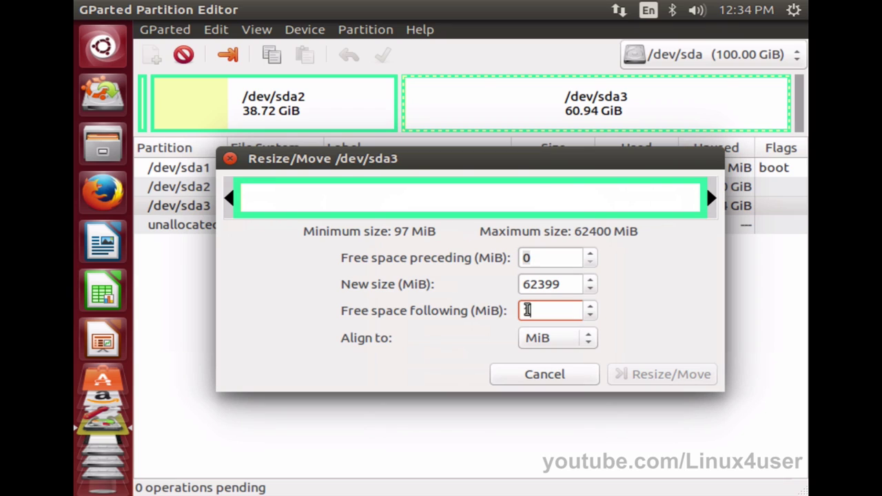
{"action": "type", "text": "40000"}
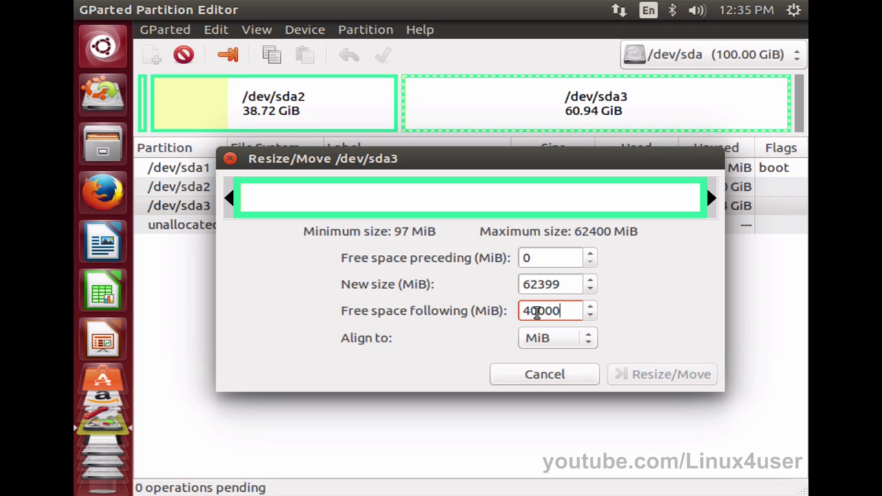
{"action": "left_click", "coordinate": [563, 335]}
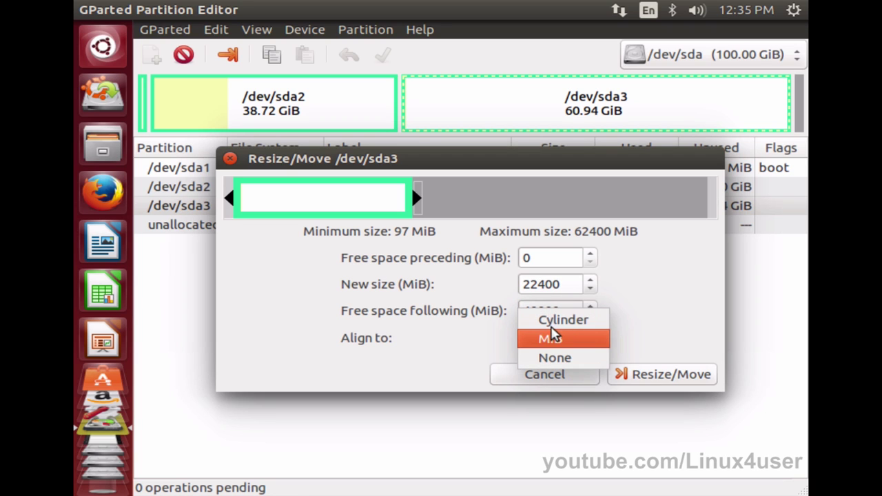
{"action": "left_click", "coordinate": [555, 336]}
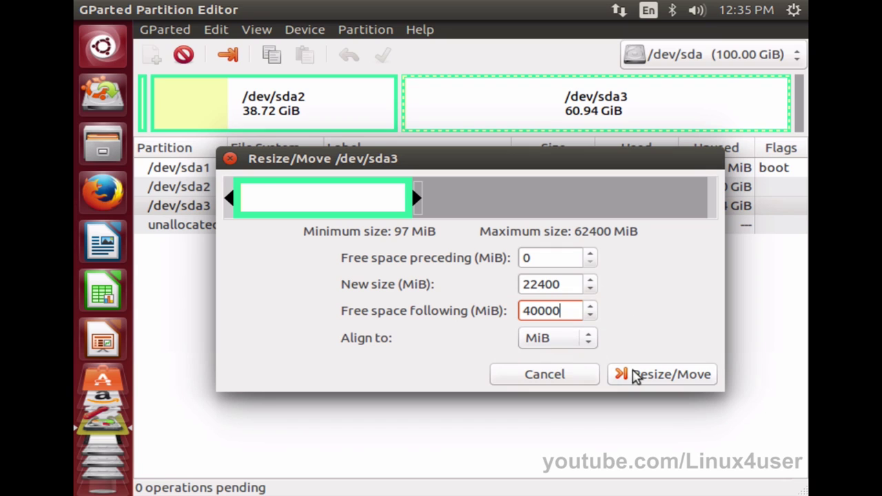
{"action": "left_click", "coordinate": [634, 374]}
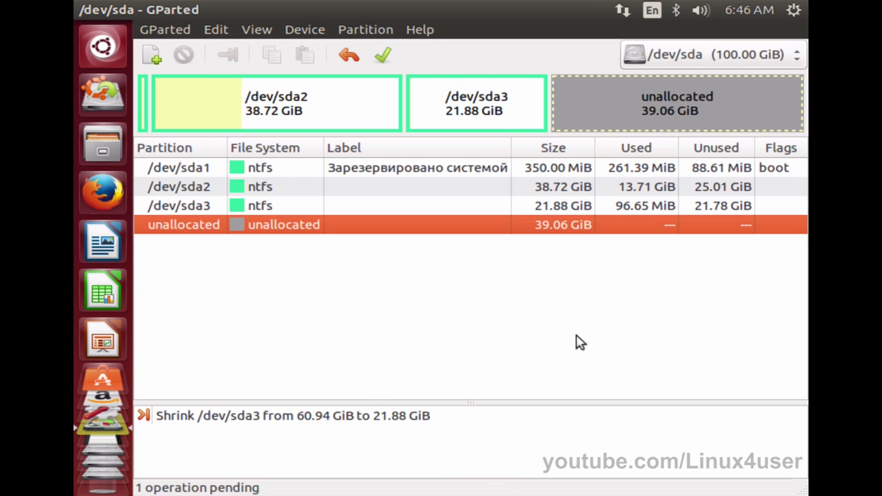
Add an extended partition that fills the 40000 MiB of unallocated space after /dev/sda3.
{"action": "right_click", "coordinate": [371, 224]}
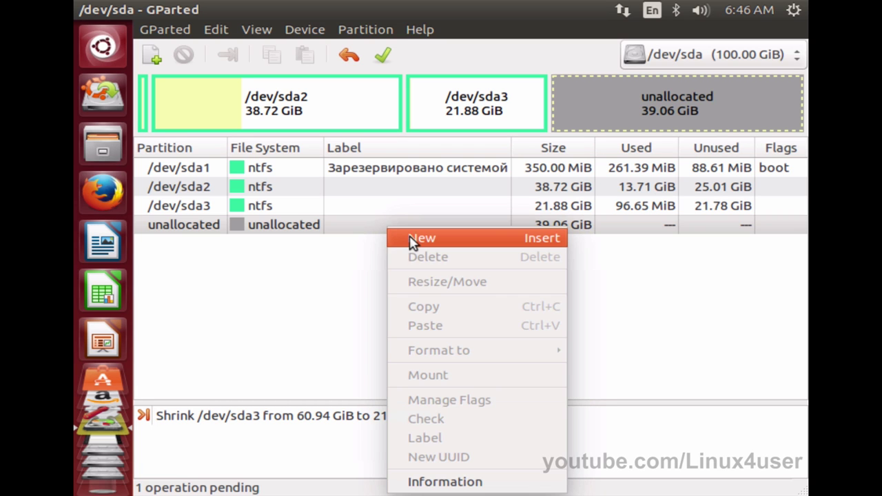
{"action": "left_click", "coordinate": [522, 241]}
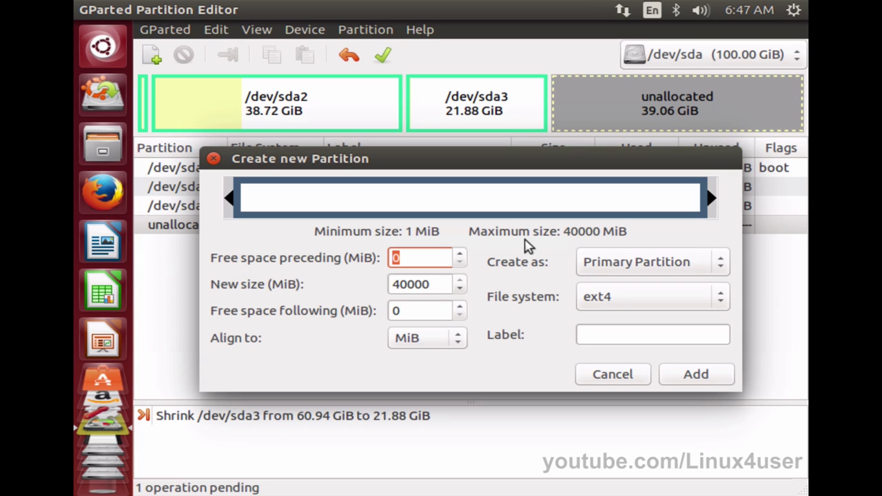
{"action": "left_click", "coordinate": [710, 264]}
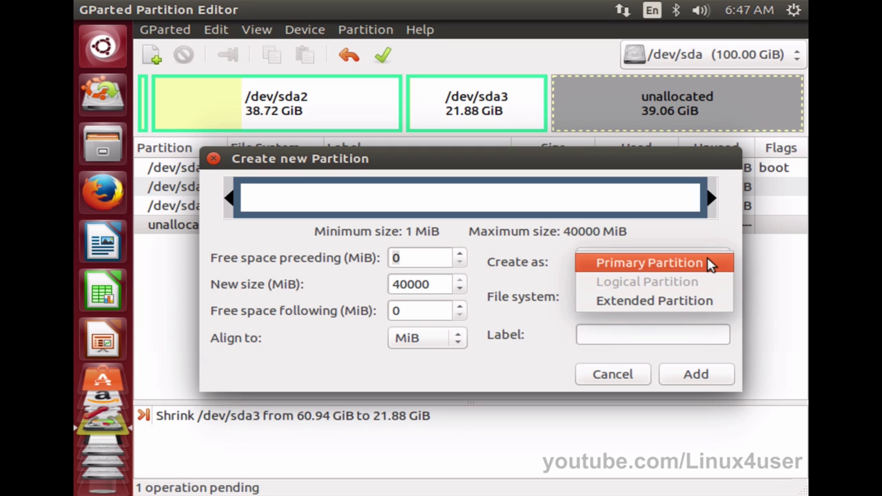
{"action": "left_click", "coordinate": [707, 299]}
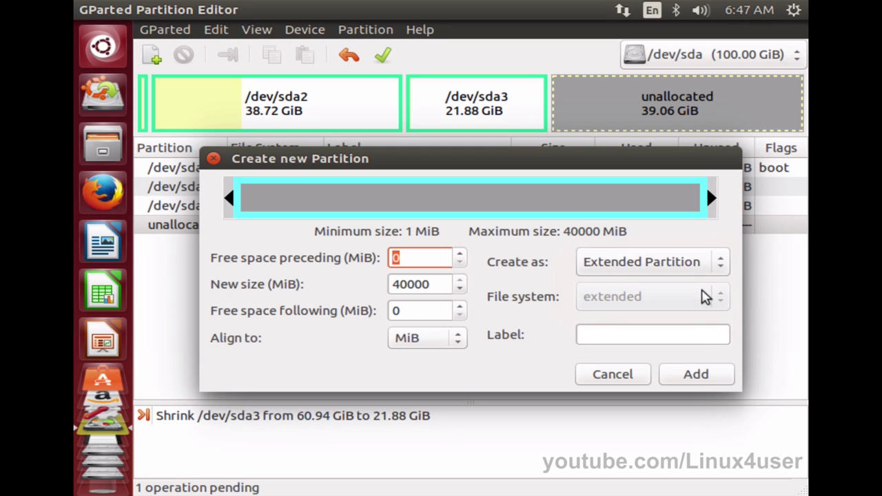
{"action": "left_click", "coordinate": [696, 374]}
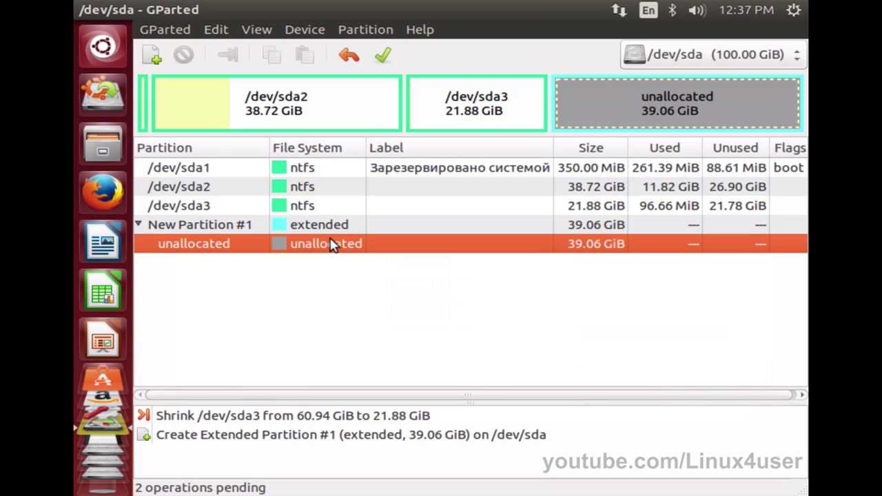
Add a 4000 MiB logical partition with the linux-swap file system inside the extended partition.
{"action": "right_click", "coordinate": [331, 244]}
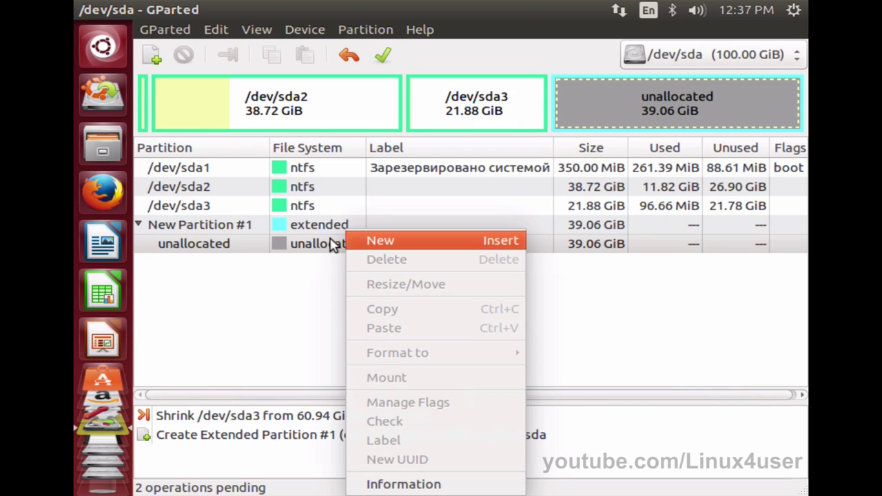
{"action": "left_click", "coordinate": [376, 240]}
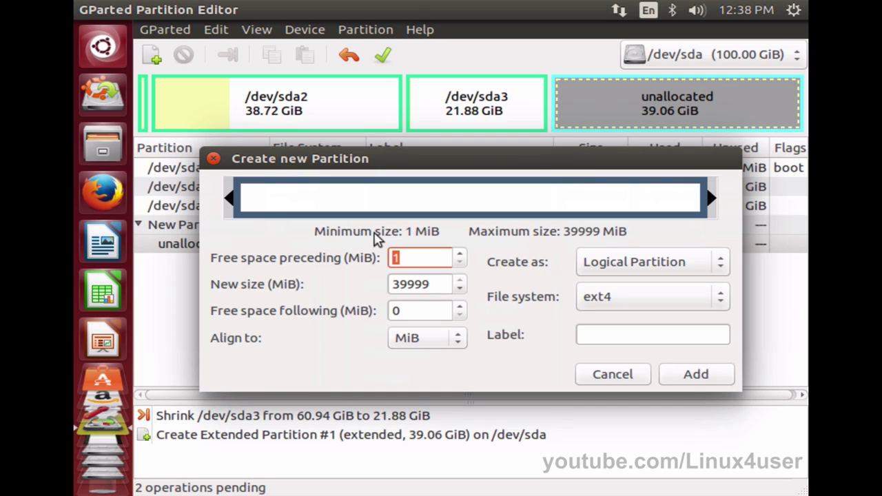
{"action": "left_click", "coordinate": [422, 283]}
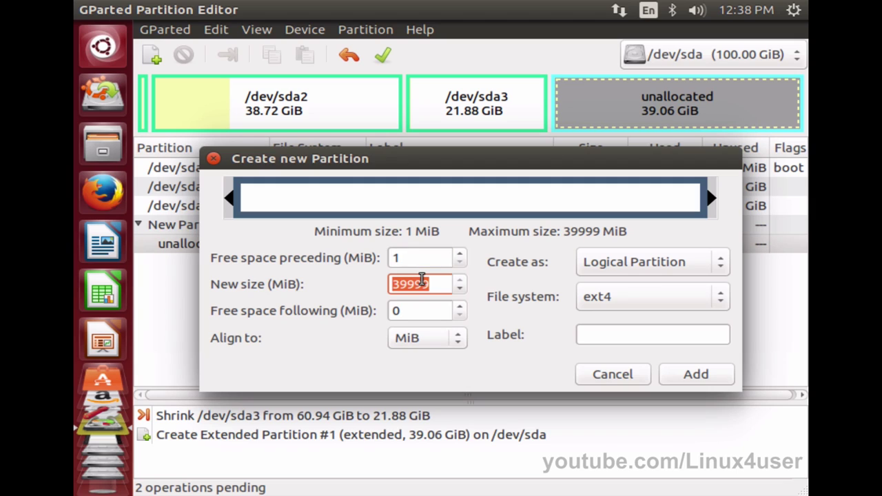
{"action": "type", "text": "4000"}
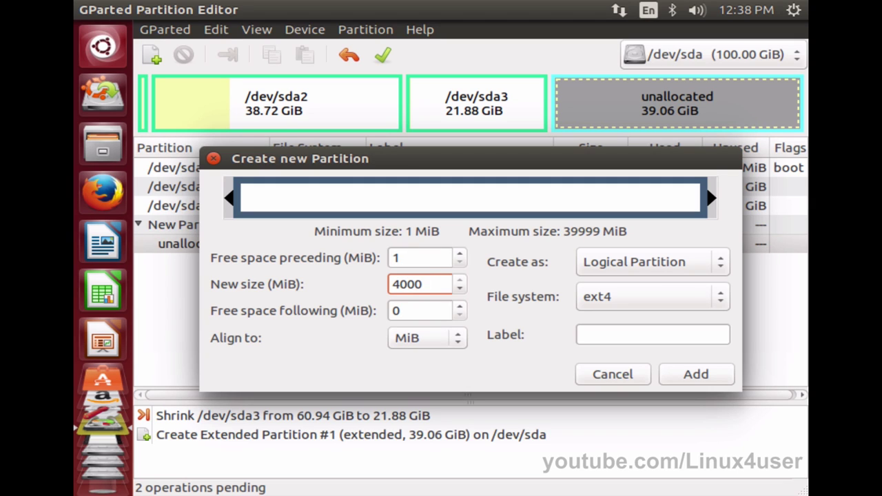
{"action": "left_click", "coordinate": [645, 296]}
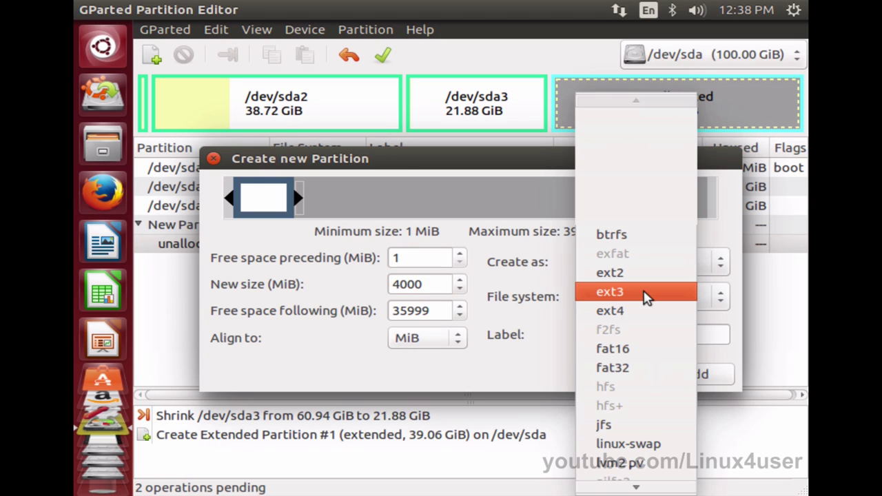
{"action": "left_click", "coordinate": [633, 441]}
{"action": "left_click", "coordinate": [680, 369]}
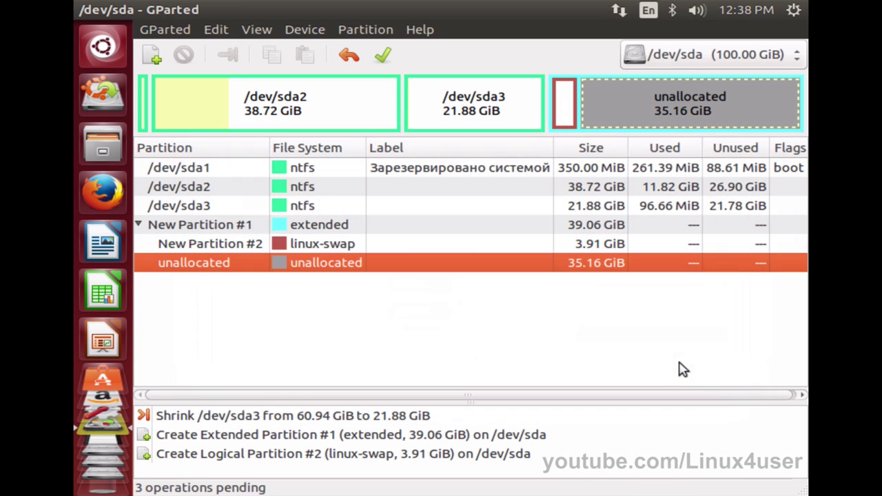
Add a 35998 MiB ext4 logical partition in the extended partition's remaining space and apply all pending operations to the disk.
{"action": "right_click", "coordinate": [388, 260]}
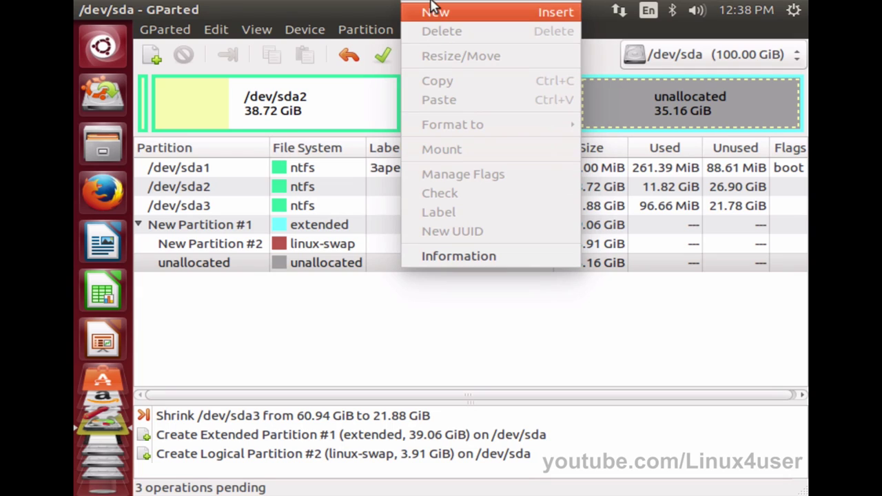
{"action": "left_click", "coordinate": [432, 9]}
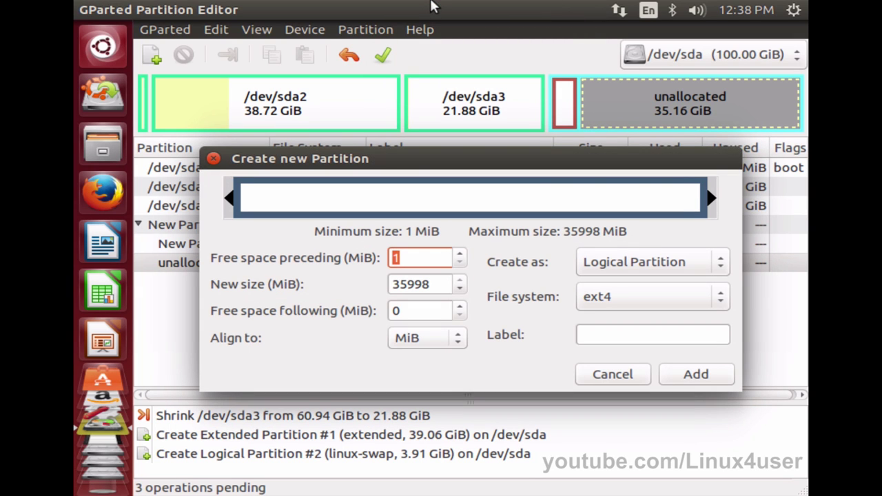
{"action": "left_click", "coordinate": [616, 296]}
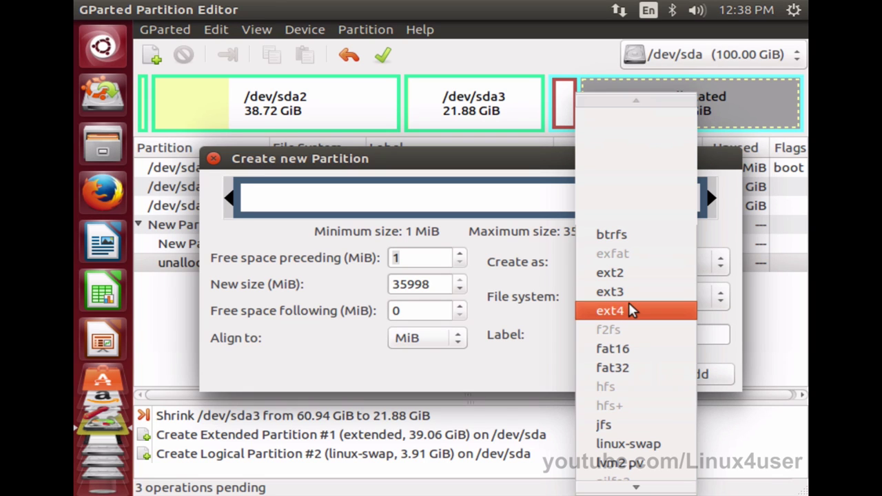
{"action": "left_click", "coordinate": [630, 310]}
{"action": "left_click", "coordinate": [677, 374]}
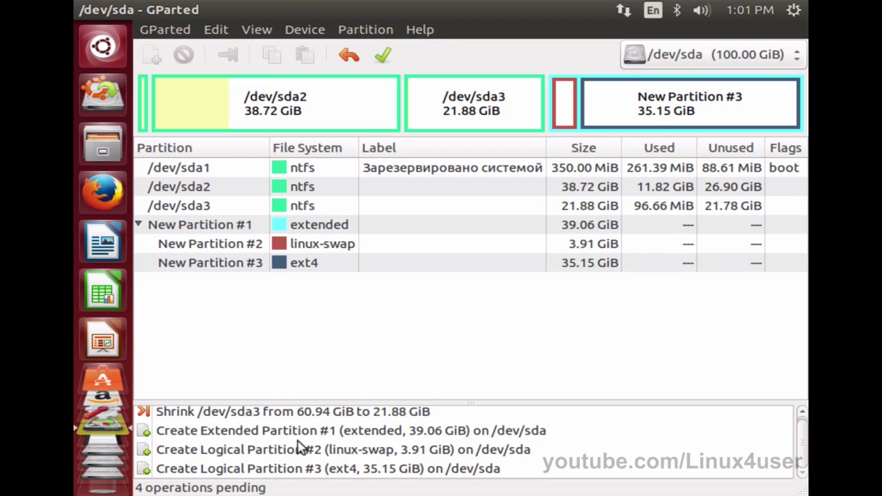
{"action": "left_click", "coordinate": [381, 55]}
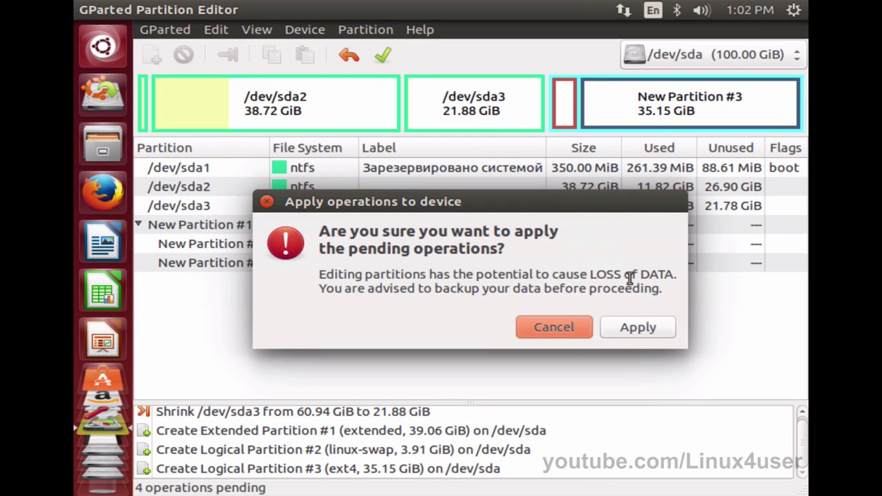
{"action": "left_click", "coordinate": [619, 324]}
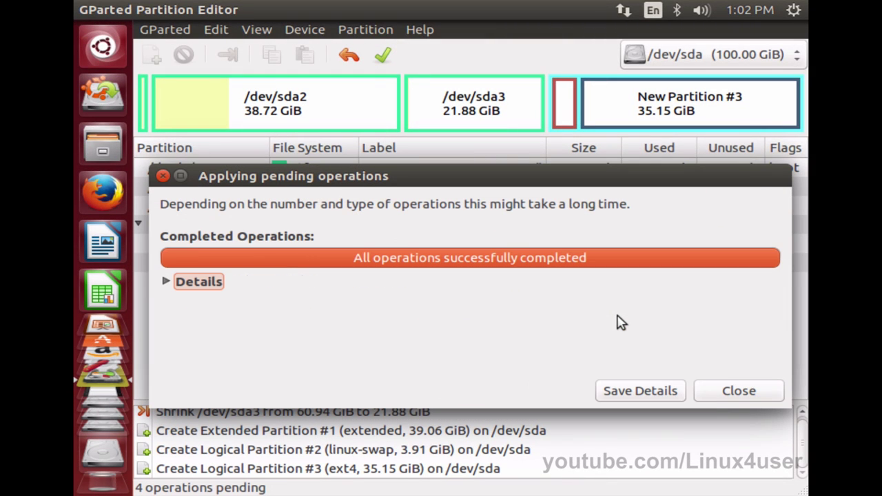
Close the completed operations report and GParted, and launch the Ubuntu 14.04.1 LTS installer.
{"action": "left_click", "coordinate": [707, 387]}
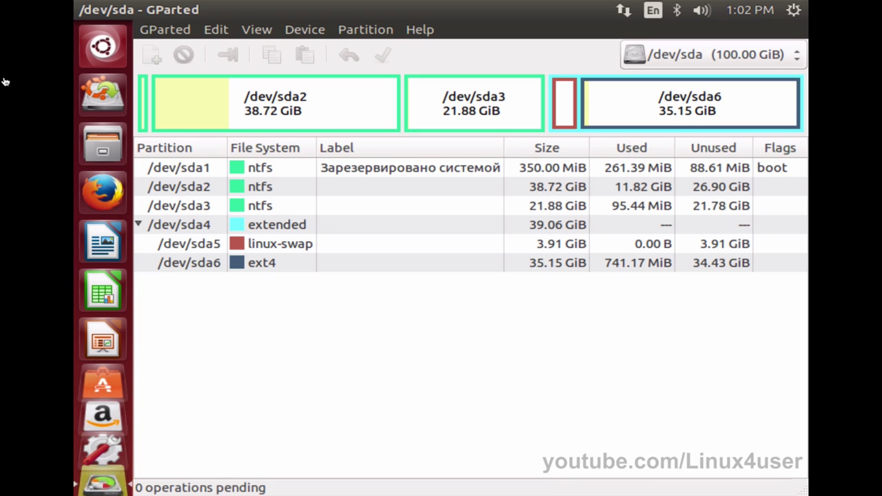
{"action": "left_click", "coordinate": [68, 5]}
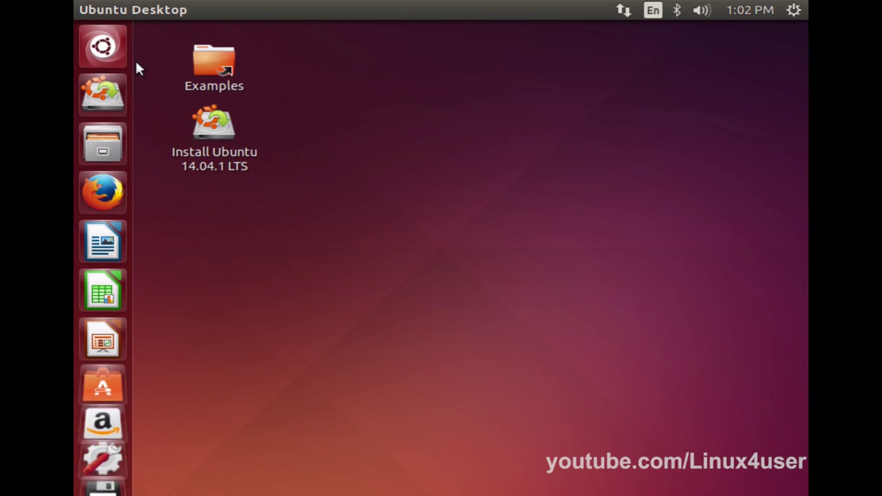
{"action": "left_click", "coordinate": [206, 117]}
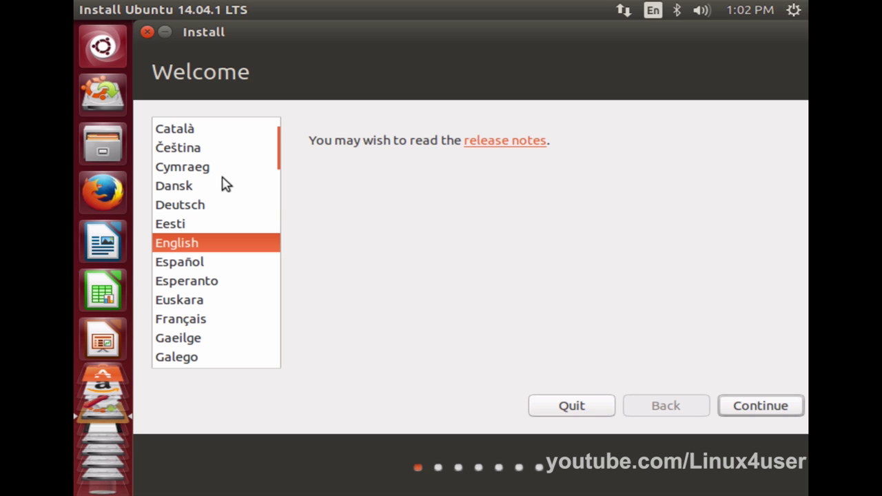
Choose Русский as the installer language and continue to the installation preparation page.
{"action": "scroll", "coordinate": [224, 185], "scroll_direction": "down", "scroll_amount": 10}
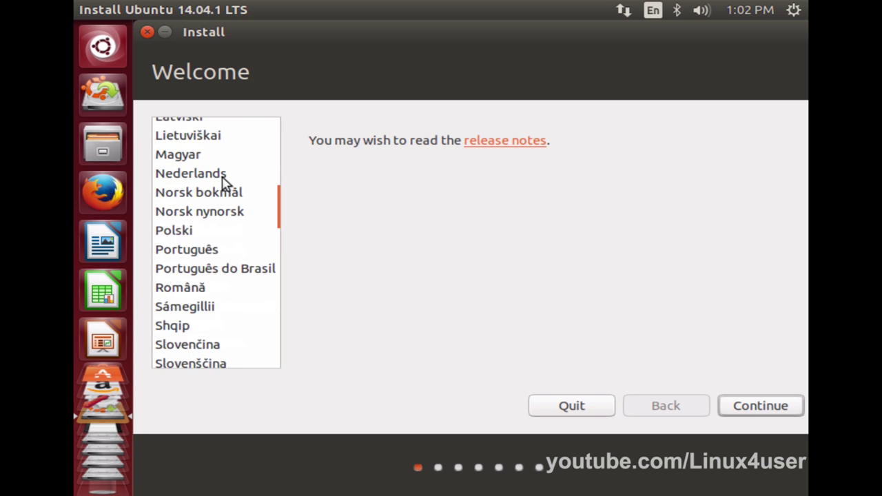
{"action": "scroll", "coordinate": [224, 185], "scroll_direction": "down", "scroll_amount": 5}
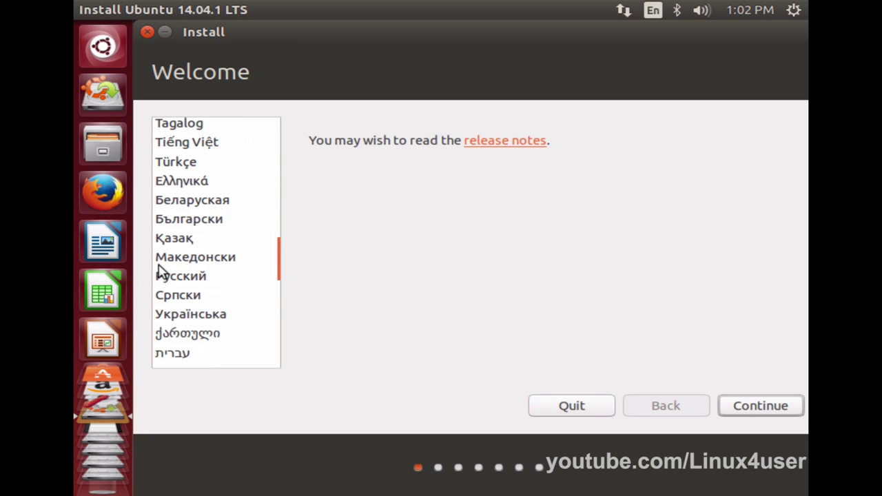
{"action": "left_click", "coordinate": [159, 273]}
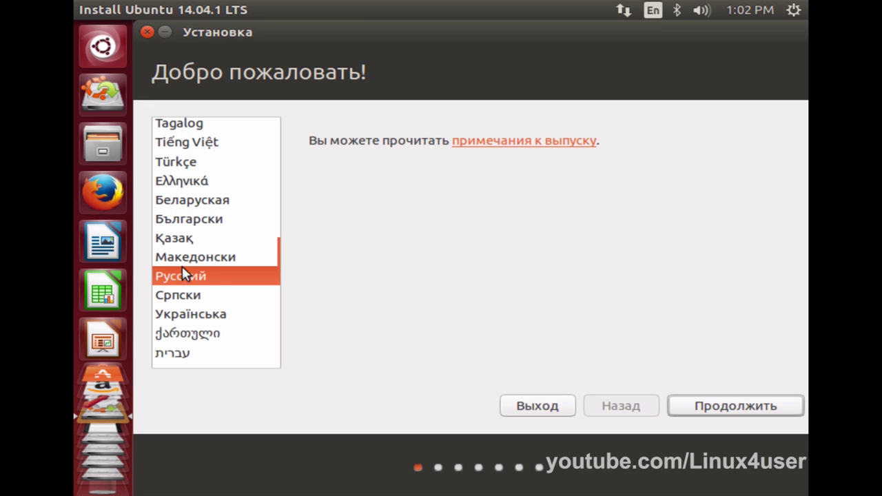
{"action": "left_click", "coordinate": [692, 402]}
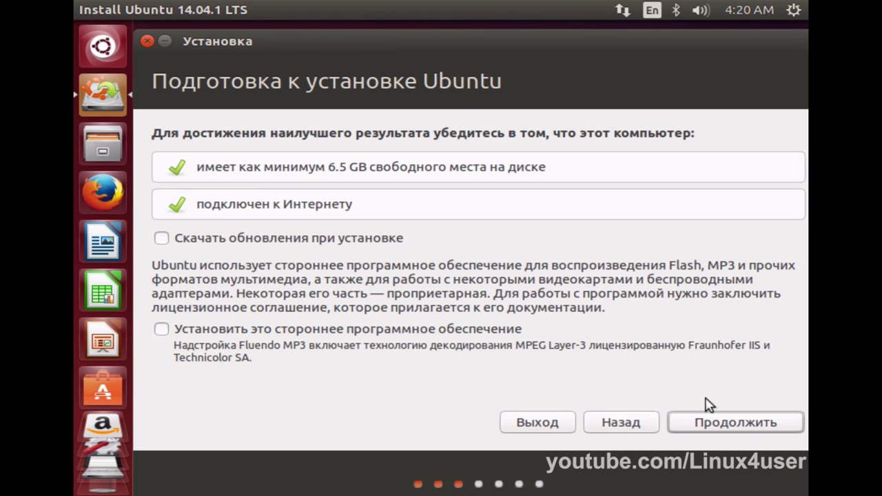
Include the third-party software in the installation and choose Другой вариант as the installation type for manual partitioning.
{"action": "left_click", "coordinate": [163, 330]}
{"action": "left_click", "coordinate": [702, 419]}
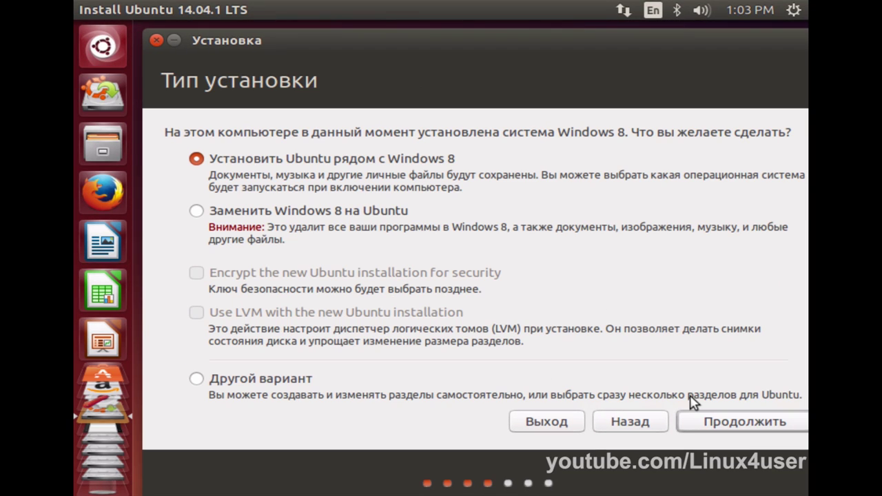
{"action": "left_click", "coordinate": [256, 378]}
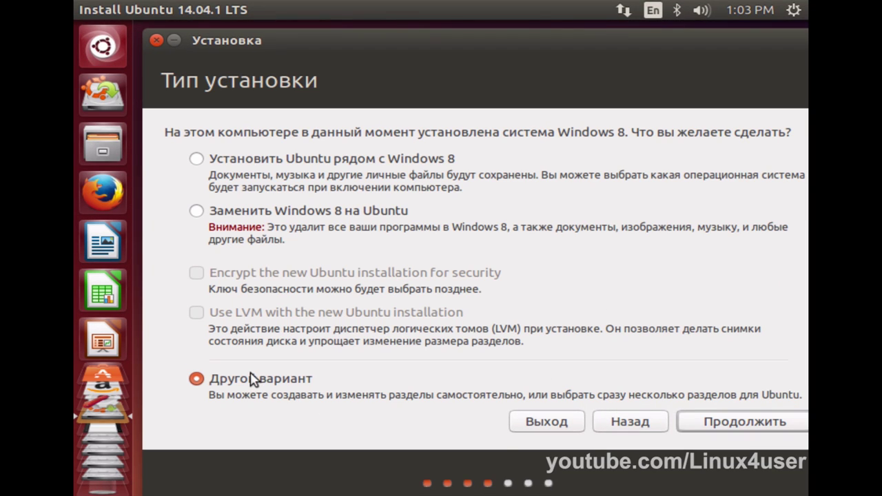
{"action": "left_click", "coordinate": [713, 415]}
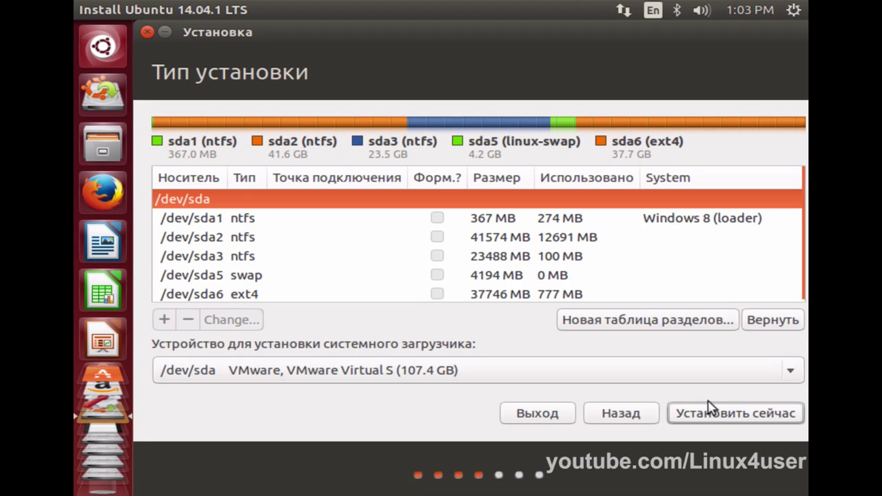
Keep /dev/sda5 in use as swap (раздел подкачки) and agree to write the partition change to disk.
{"action": "left_click", "coordinate": [381, 275]}
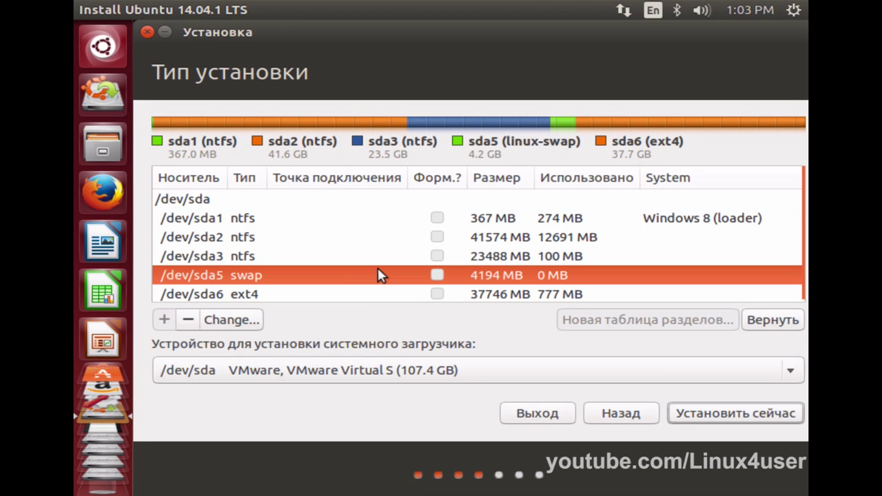
{"action": "left_click", "coordinate": [232, 319]}
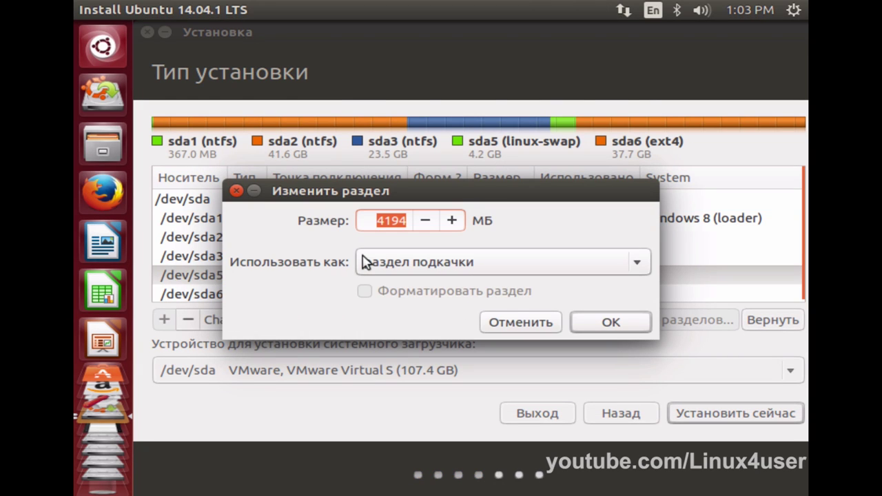
{"action": "left_click", "coordinate": [365, 262]}
{"action": "left_click", "coordinate": [418, 261]}
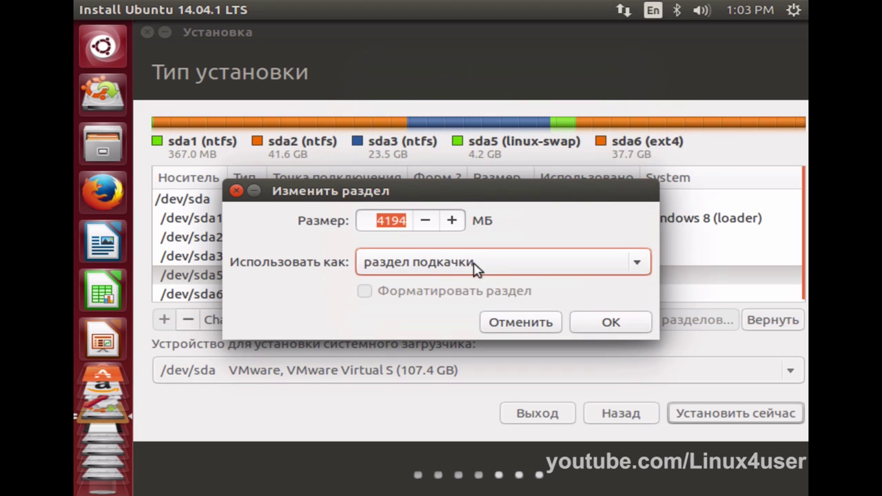
{"action": "left_click", "coordinate": [592, 319]}
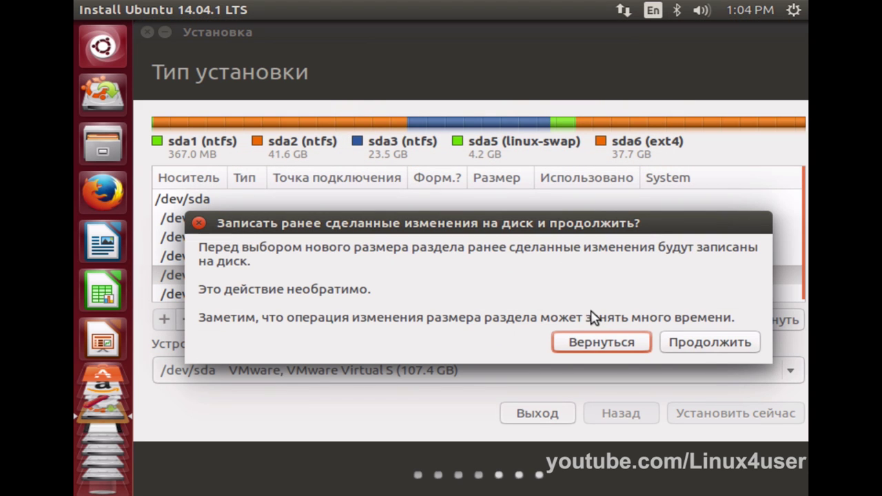
{"action": "left_click", "coordinate": [672, 337]}
Set /dev/sda6 to be used as the Ext4 journaling file system, formatted, with mount point /.
{"action": "left_click", "coordinate": [293, 292]}
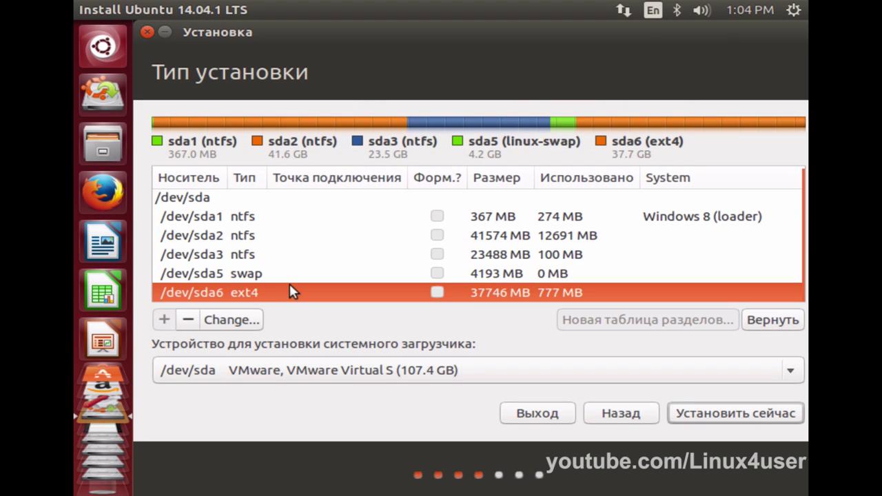
{"action": "left_click", "coordinate": [228, 319]}
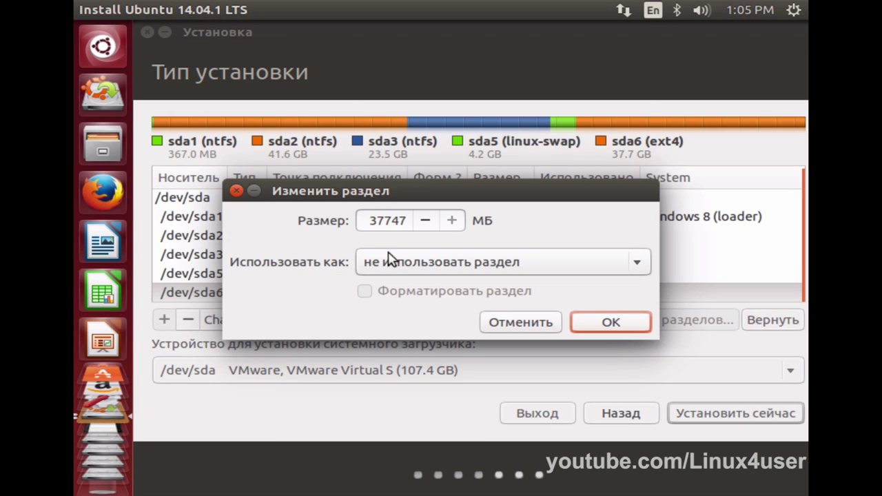
{"action": "left_click", "coordinate": [399, 257]}
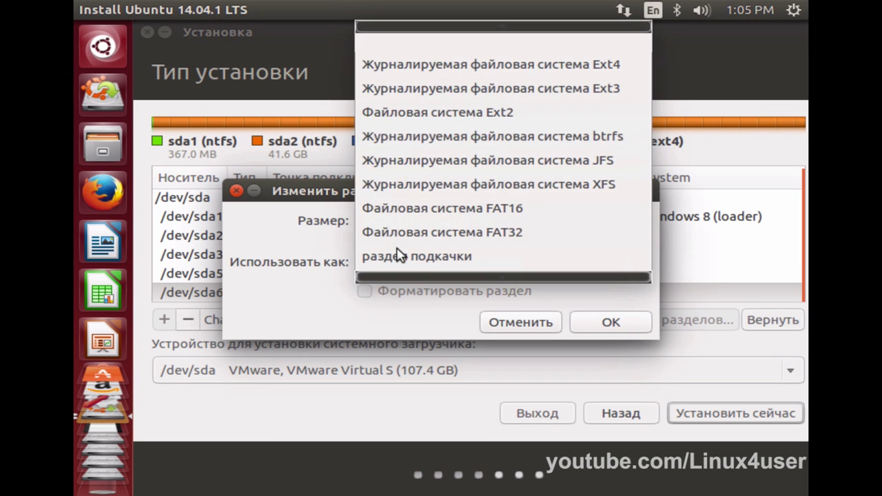
{"action": "left_click", "coordinate": [432, 51]}
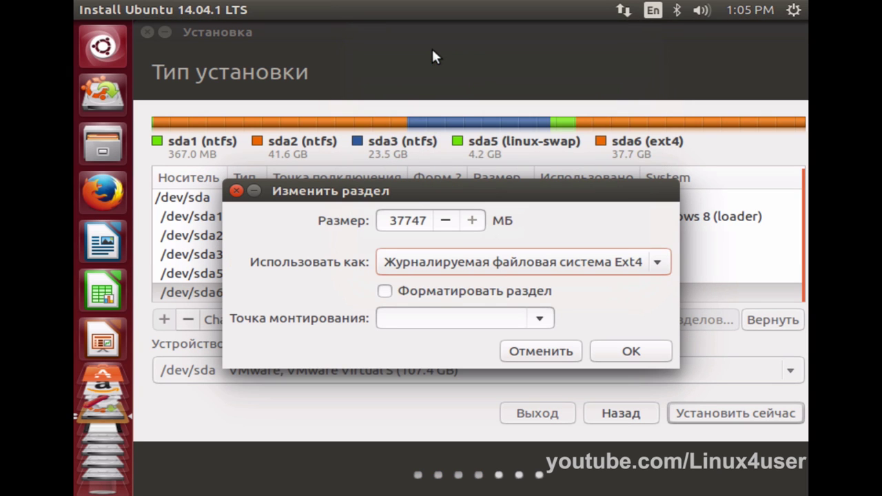
{"action": "left_click", "coordinate": [372, 284]}
{"action": "left_click", "coordinate": [527, 311]}
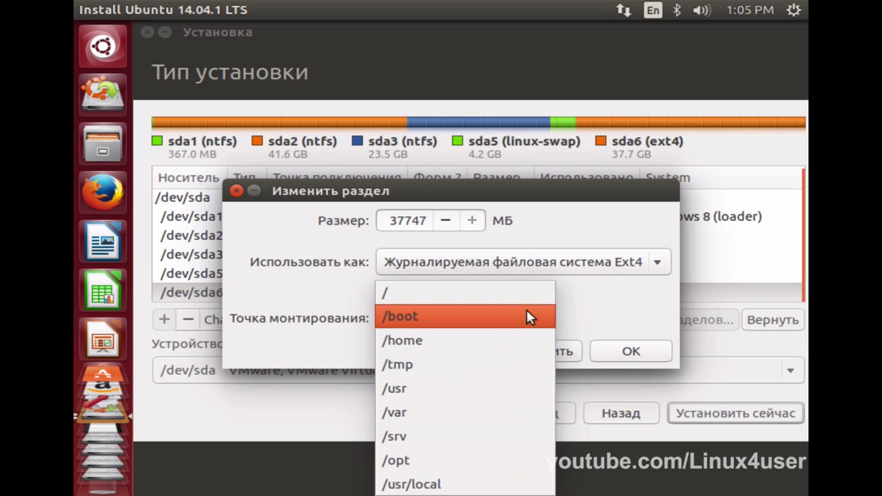
{"action": "left_click", "coordinate": [459, 286]}
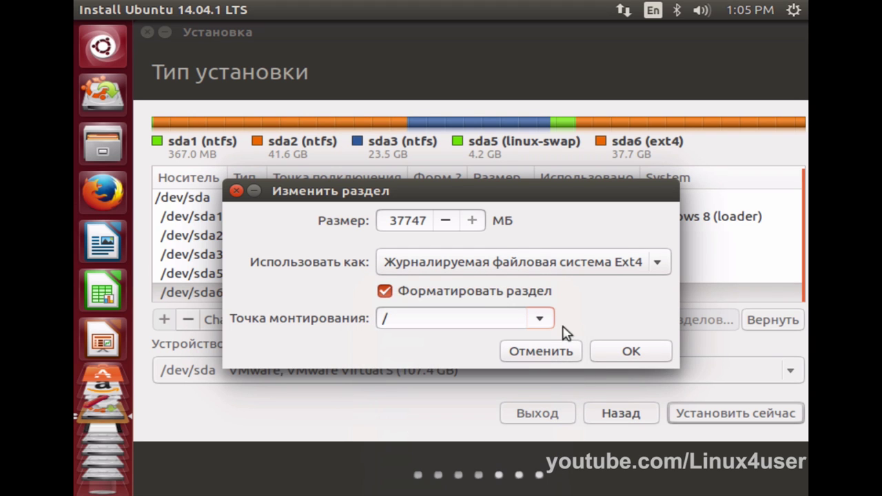
{"action": "left_click", "coordinate": [612, 351]}
Start the installation on the configured partitions and accept Moscow as the location.
{"action": "left_click", "coordinate": [493, 285]}
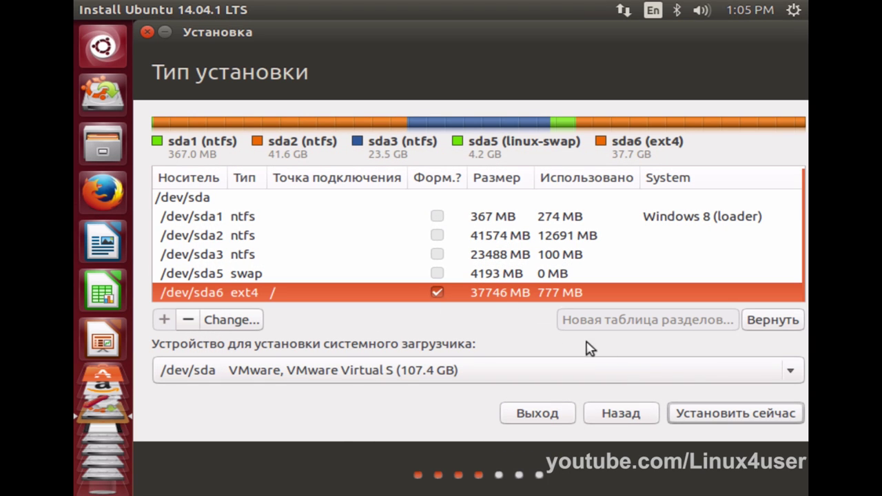
{"action": "left_click", "coordinate": [678, 412]}
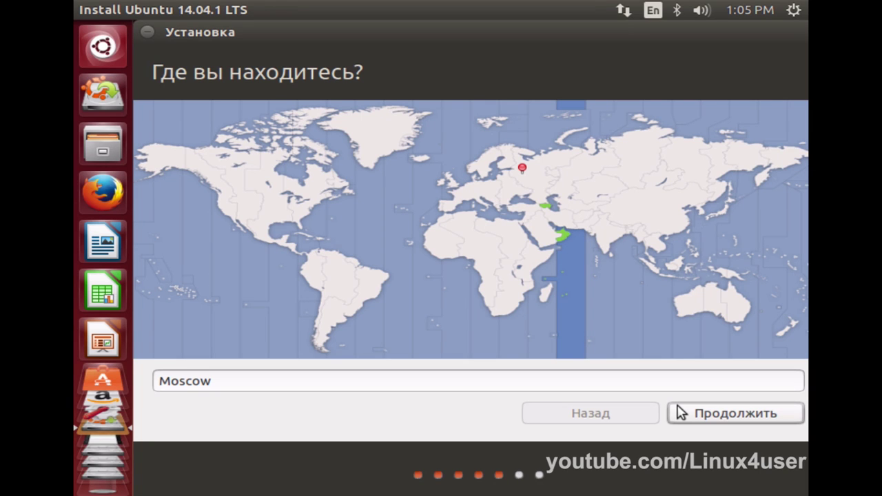
{"action": "left_click", "coordinate": [679, 412]}
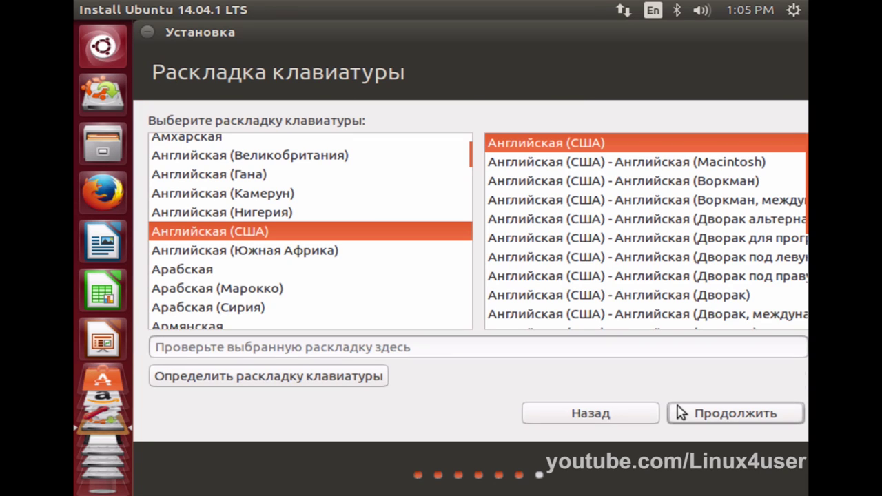
Select the Русская keyboard layout with its Русская variant and continue to the user details.
{"action": "scroll", "coordinate": [286, 217], "scroll_direction": "down", "scroll_amount": 10}
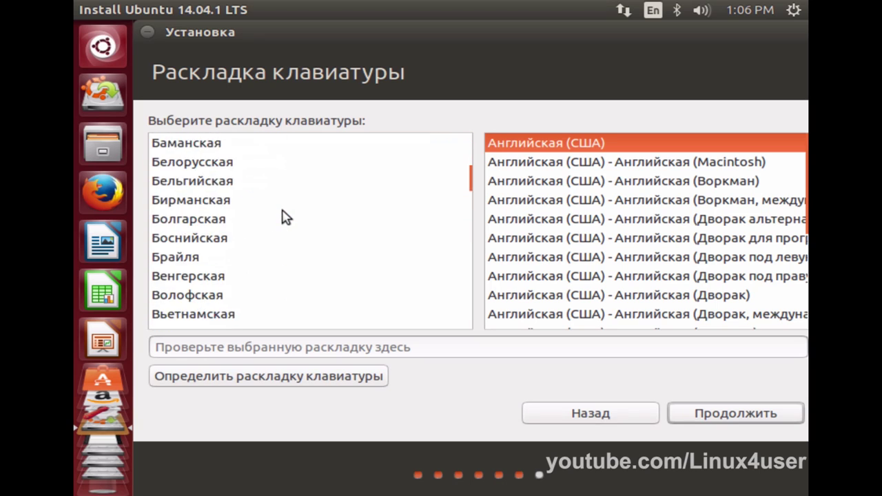
{"action": "scroll", "coordinate": [285, 217], "scroll_direction": "down", "scroll_amount": 12}
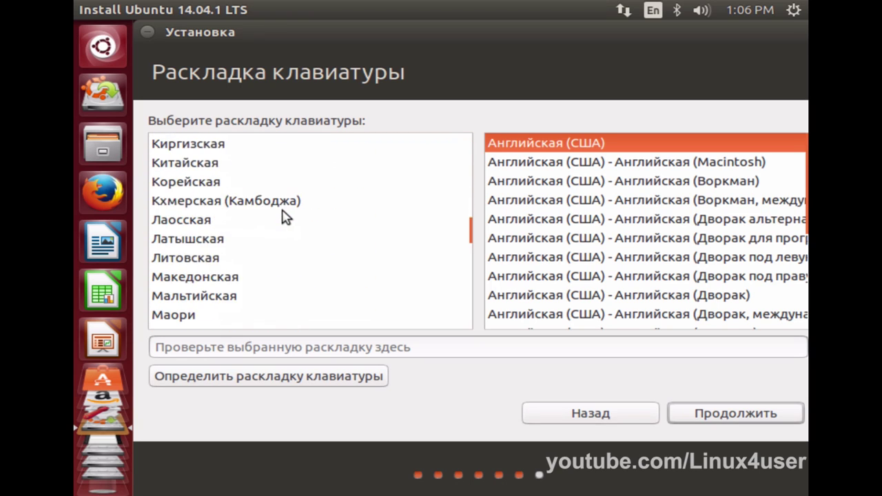
{"action": "scroll", "coordinate": [286, 217], "scroll_direction": "down", "scroll_amount": 3}
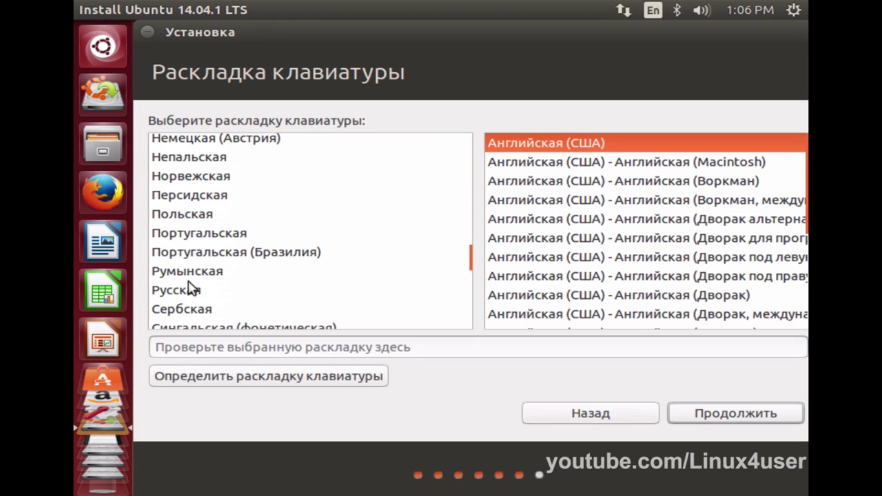
{"action": "left_click", "coordinate": [175, 290]}
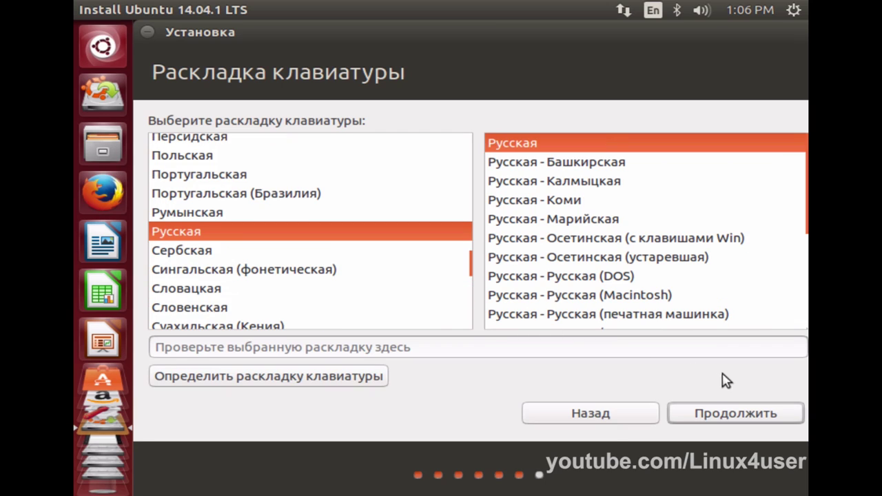
{"action": "left_click", "coordinate": [699, 408]}
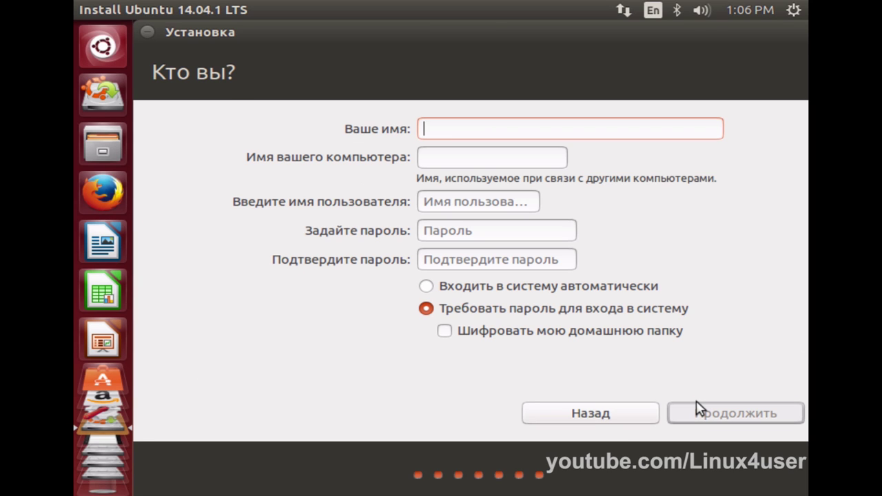
Enter the user's name, set the computer name to comp, and enter and confirm the account password.
{"action": "type", "text": "john"}
{"action": "key", "text": "Tab"}
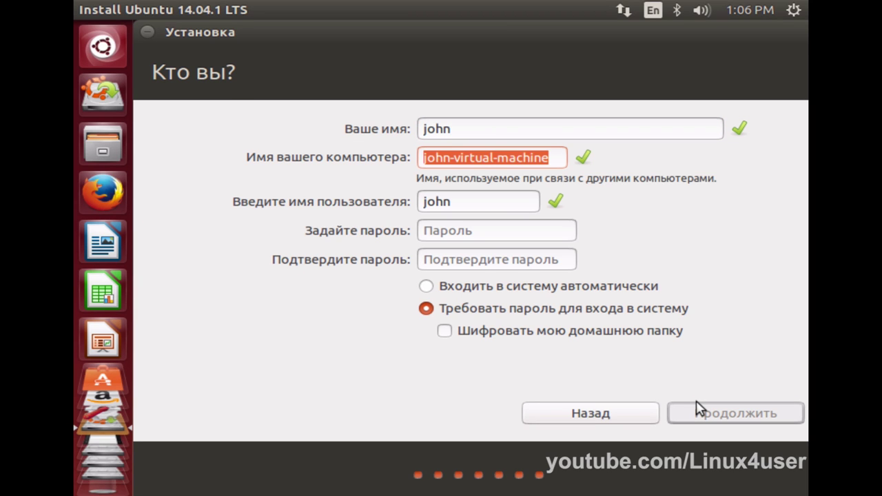
{"action": "type", "text": "comp"}
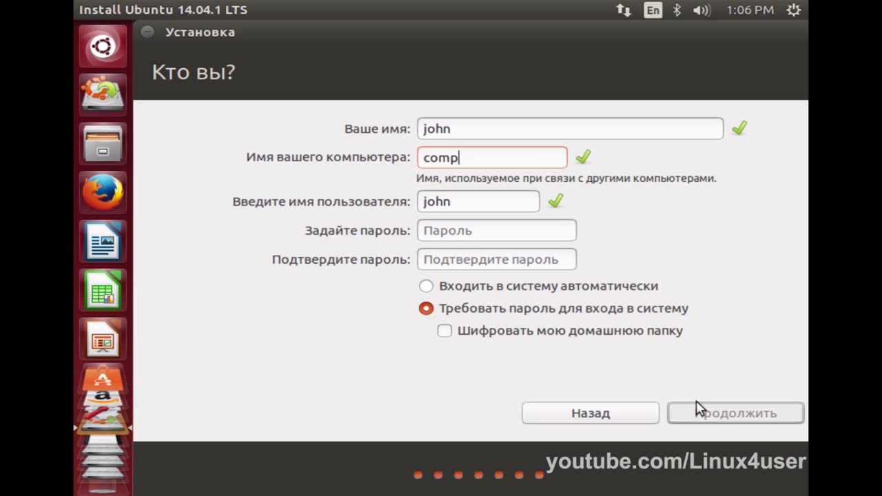
{"action": "key", "text": "Tab"}
{"action": "key", "text": "Tab"}
{"action": "type", "text": "1"}
{"action": "key", "text": "Tab"}
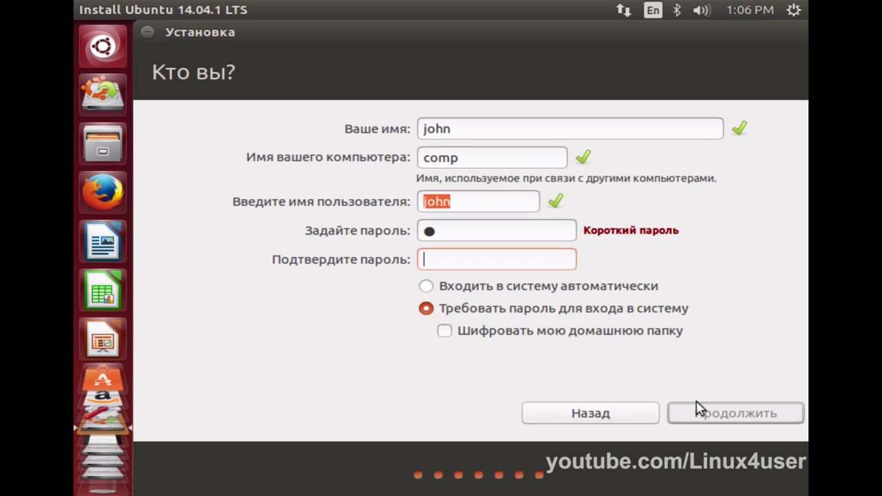
{"action": "type", "text": "1"}
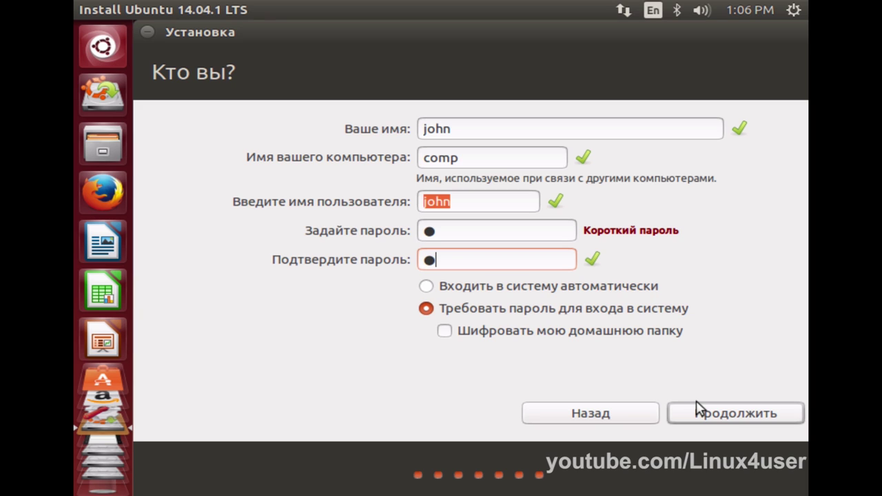
Enable encryption of the home folder, run the installation to completion and restart the computer.
{"action": "left_click", "coordinate": [496, 329]}
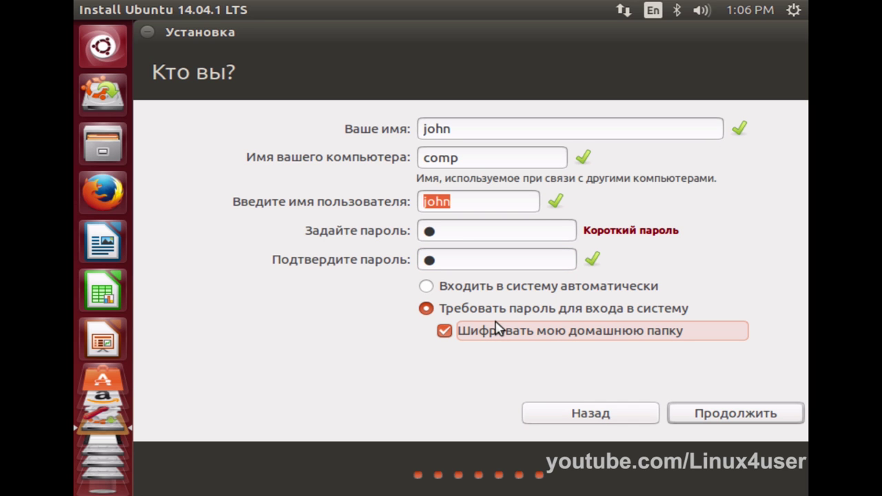
{"action": "left_click", "coordinate": [707, 408]}
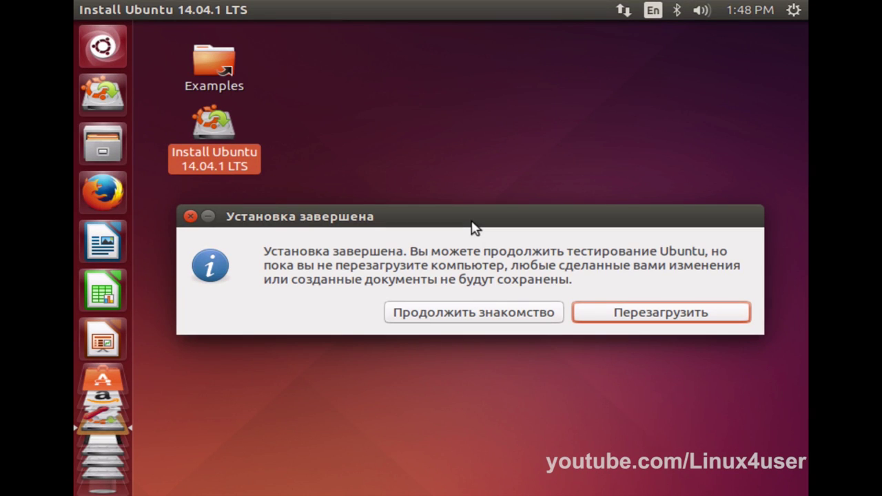
{"action": "left_click", "coordinate": [606, 310]}
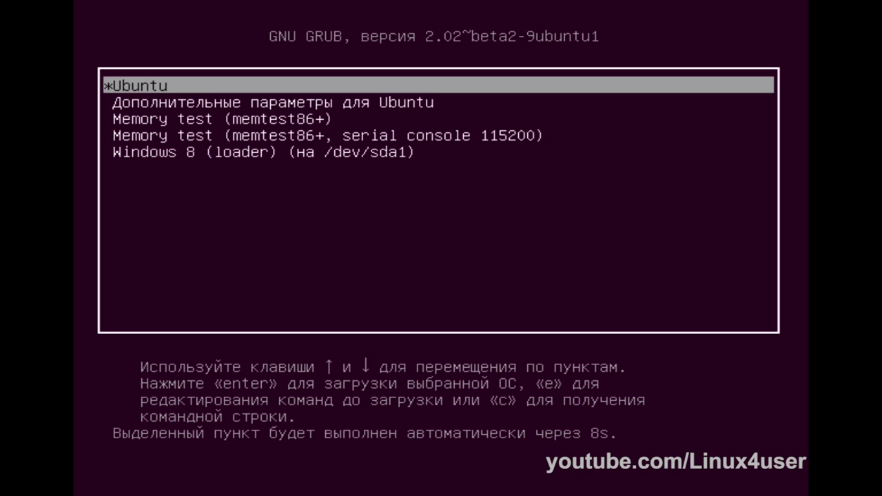
Stop the GRUB countdown and go through the boot entries to the Windows 8 (loader) entry on /dev/sda1.
{"action": "key", "text": "Up"}
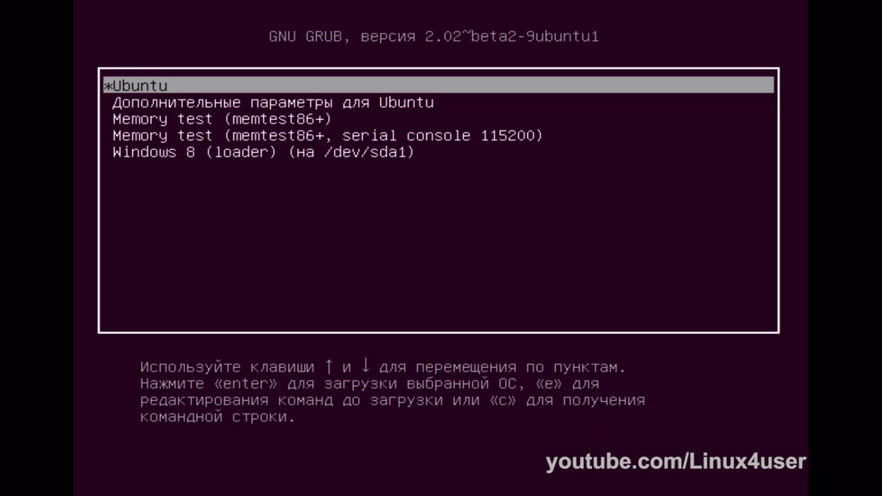
{"action": "key", "text": "Down"}
{"action": "key", "text": "Down"}
{"action": "key", "text": "Down"}
{"action": "key", "text": "Down"}
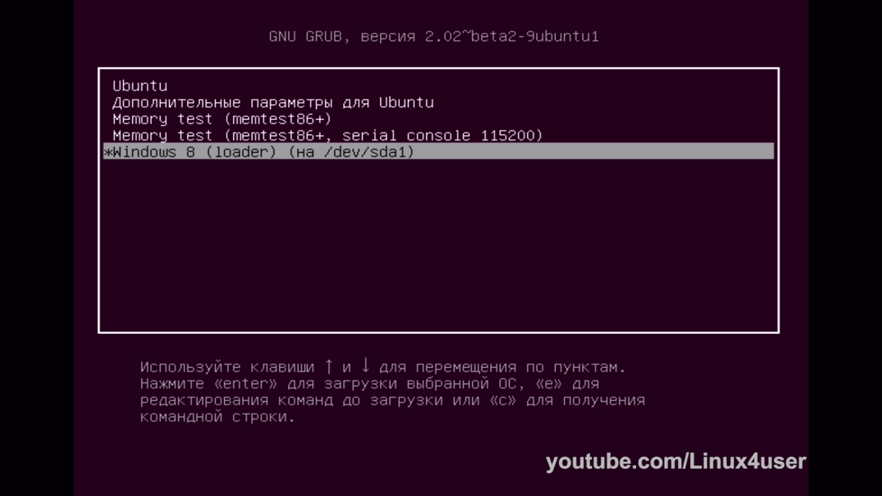
Boot the Ubuntu entry from the GRUB list and log in to the desktop with the account password.
{"action": "key", "text": "Up"}
{"action": "key", "text": "Up"}
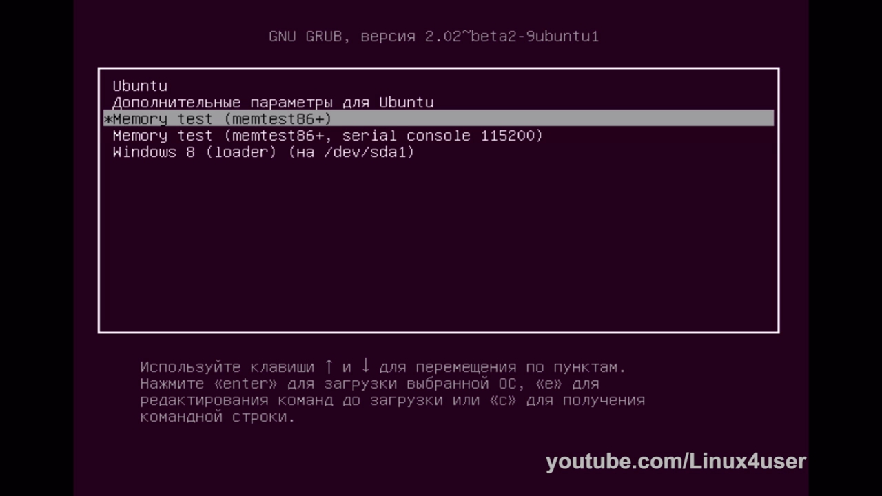
{"action": "key", "text": "Up"}
{"action": "key", "text": "Up"}
{"action": "key", "text": "Return"}
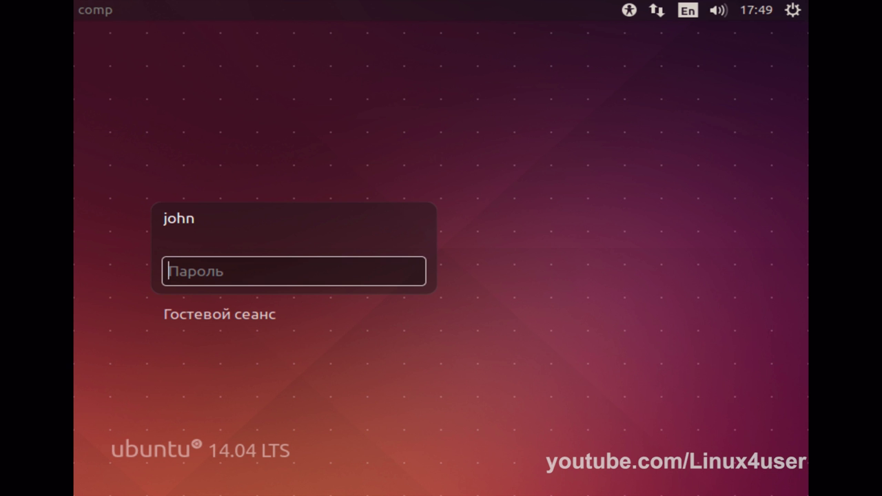
{"action": "type", "text": "•"}
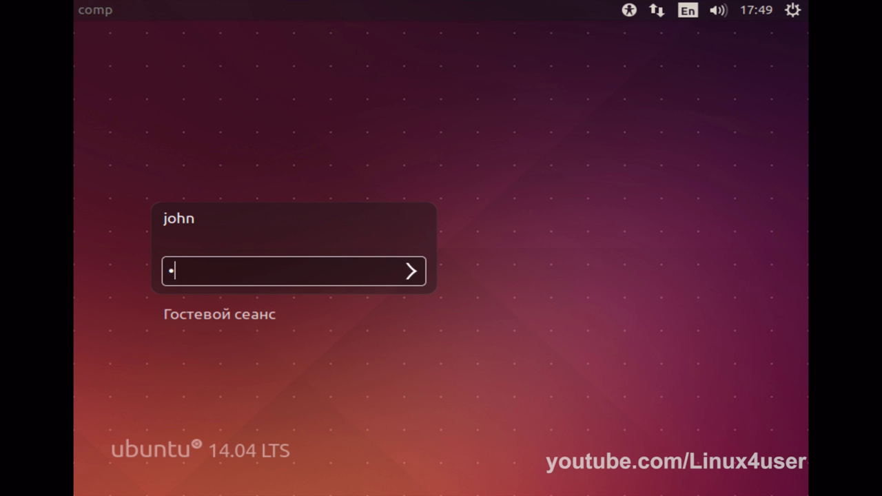
{"action": "key", "text": "Return"}
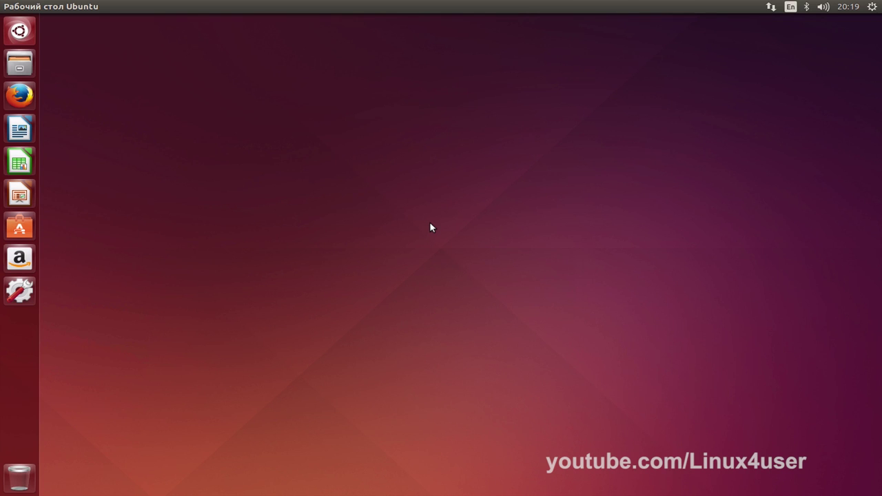